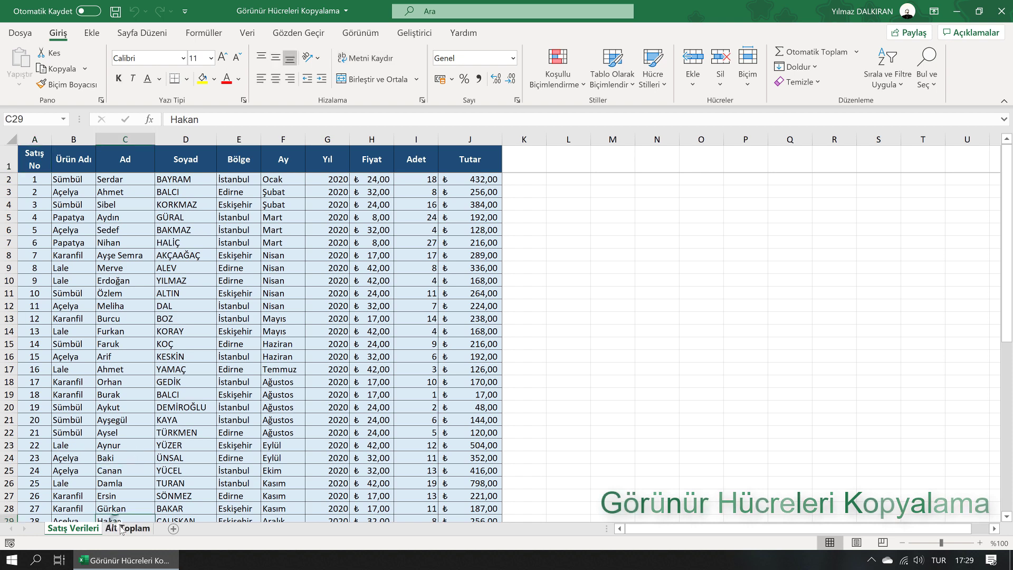
On the Alt Toplam sheet, collapse the outline to level 2 and check the summary range A1:J57.
click(124, 528)
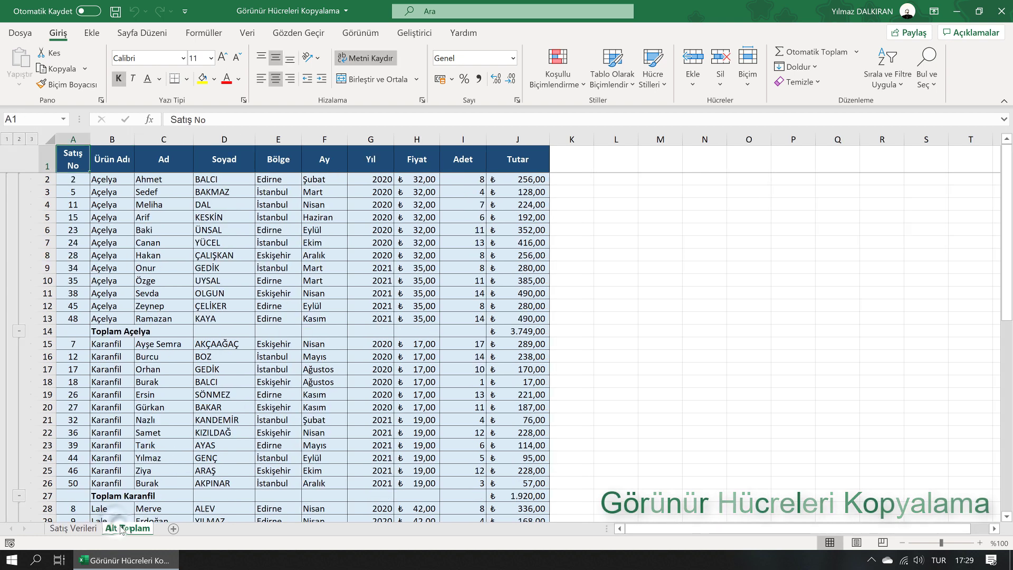
click(19, 139)
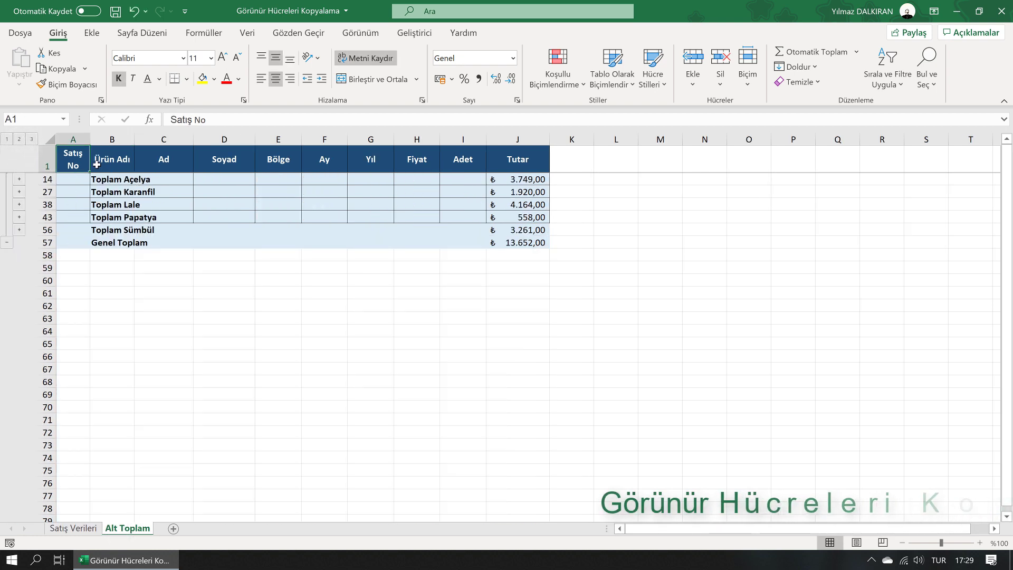
drag(68, 156, 536, 243)
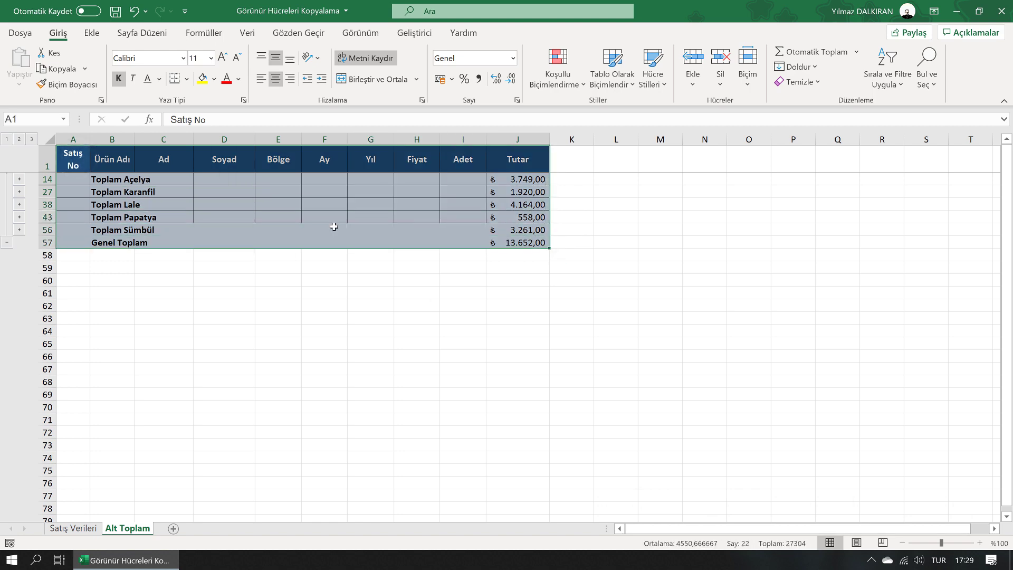
click(196, 284)
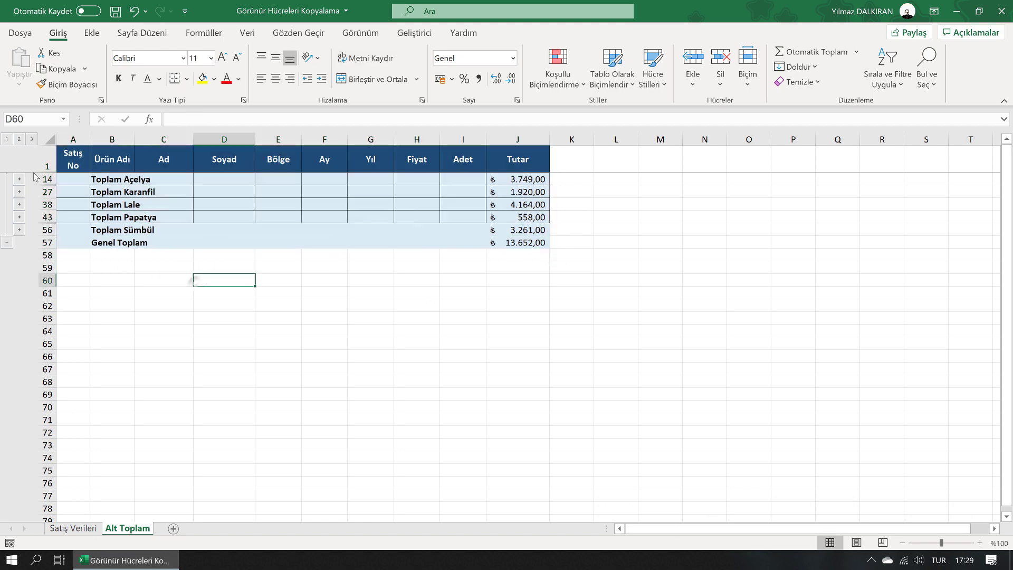
Compare outline levels 1 and 3 on the Alt Toplam sheet, then return to level 2.
click(6, 139)
click(32, 138)
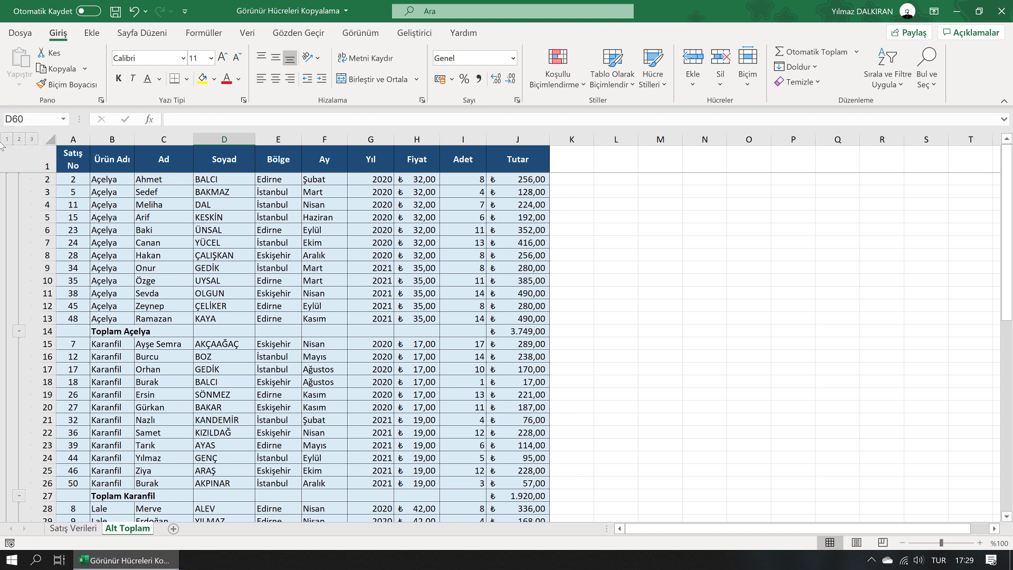
click(19, 139)
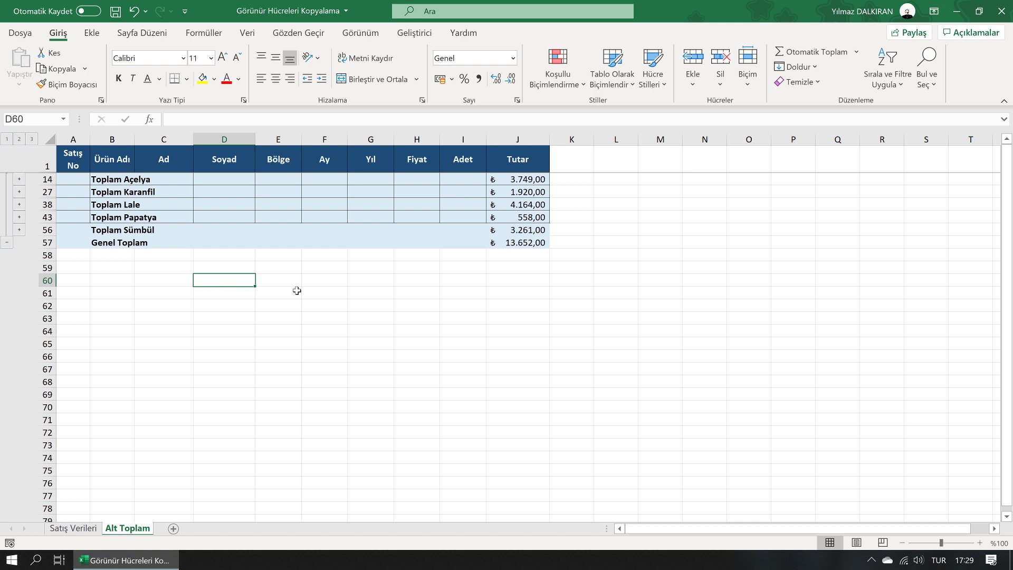
click(84, 169)
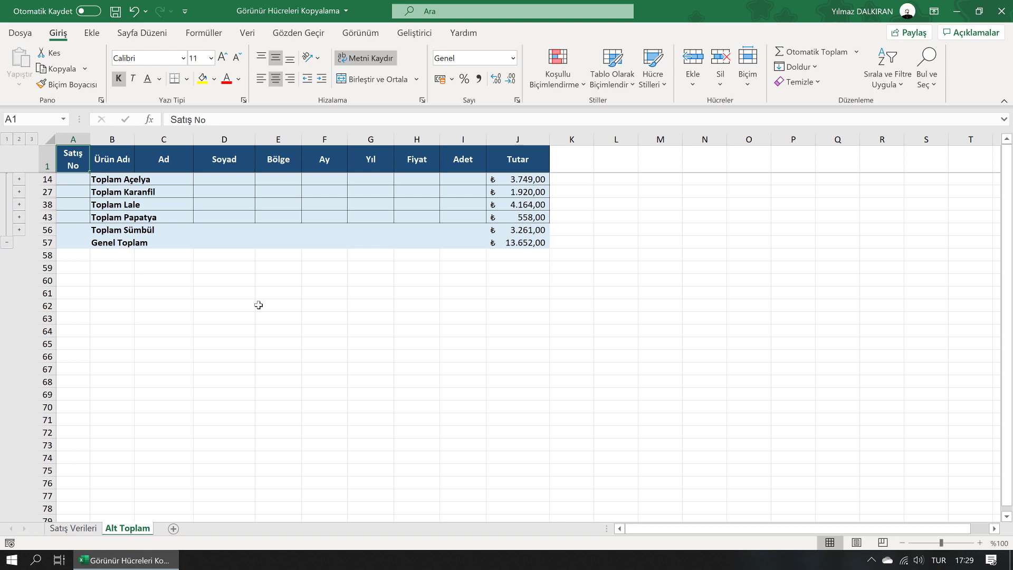
Hide rows 6 to 11 on the Satış Verileri sheet and add a new blank worksheet.
click(73, 528)
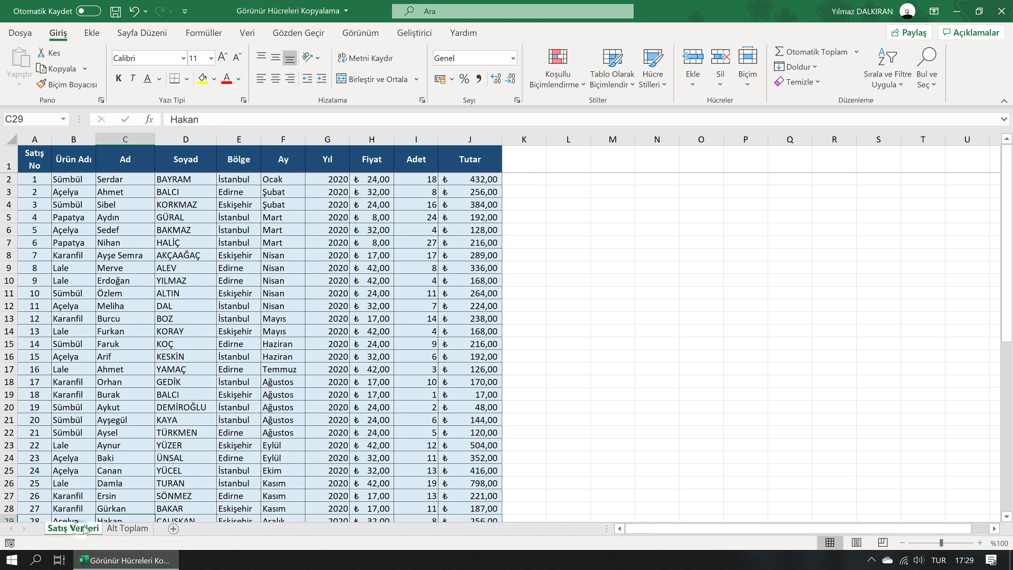
click(29, 162)
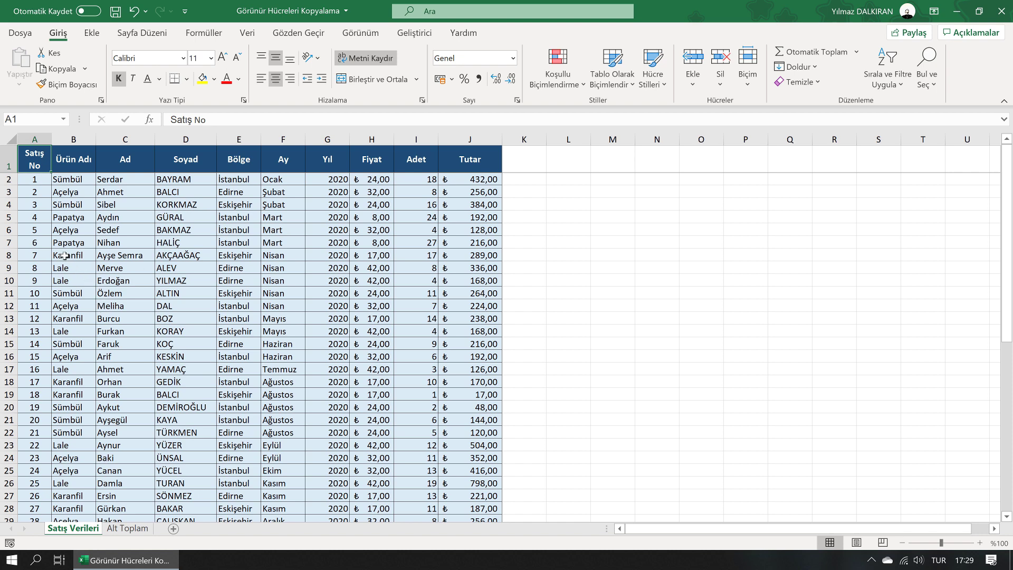
drag(10, 230, 9, 293)
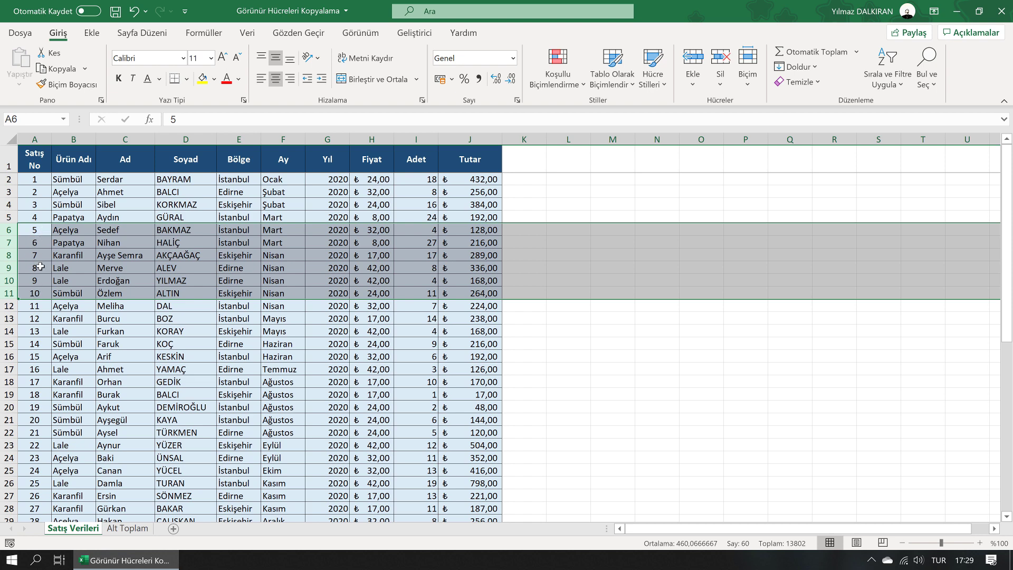
right_click(7, 257)
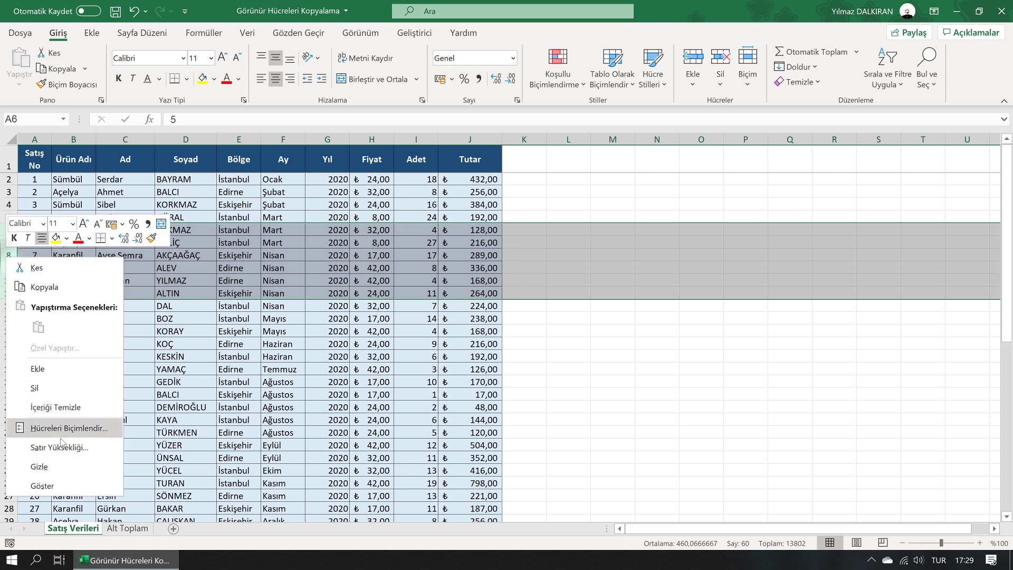
click(61, 469)
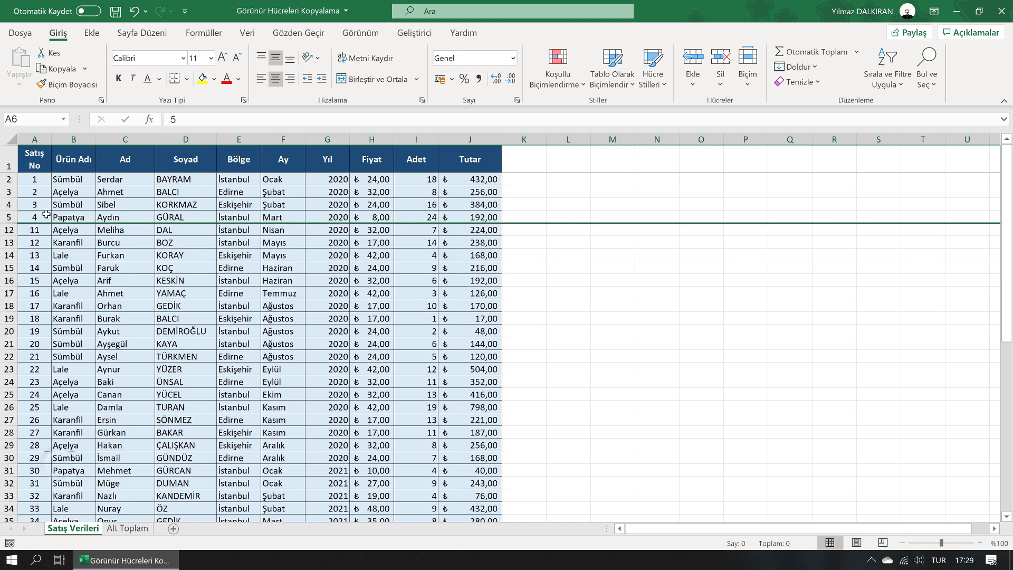
click(174, 529)
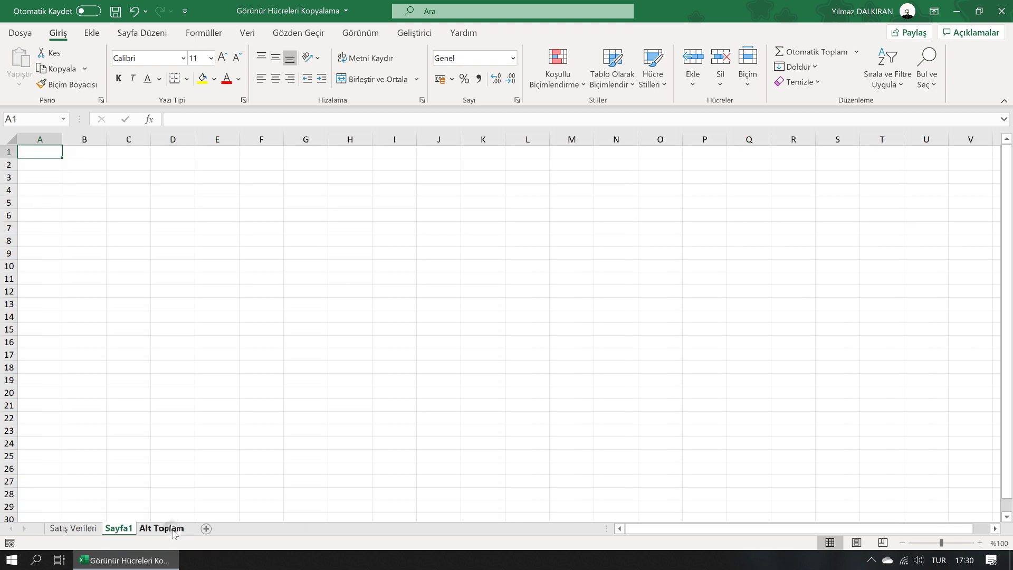
Copy range A1:J16 of Satış Verileri, spanning the hidden rows, and paste it at A1 of Sayfa1.
click(79, 528)
drag(33, 157, 496, 283)
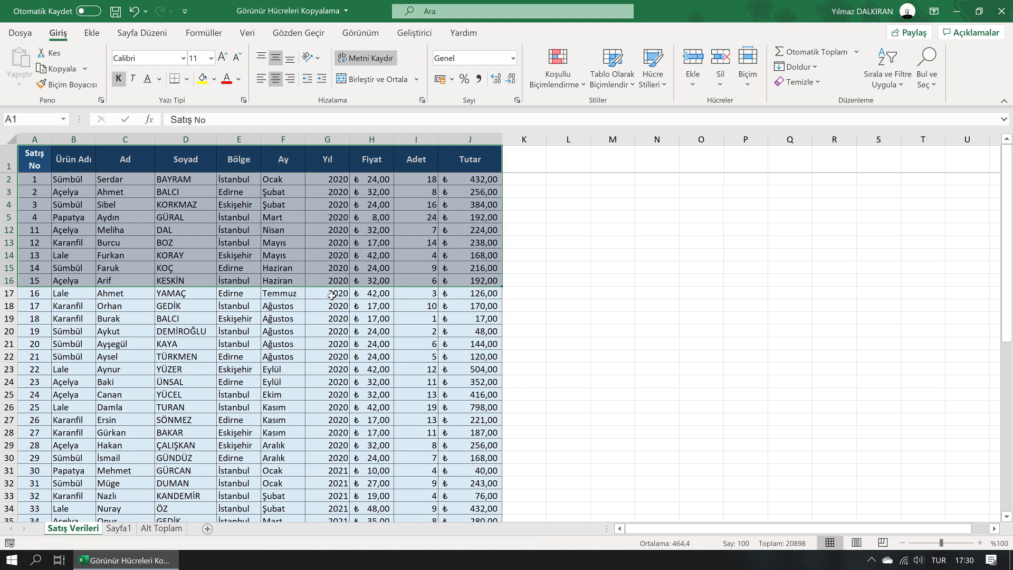
key(alt+semicolon)
key(ctrl+c)
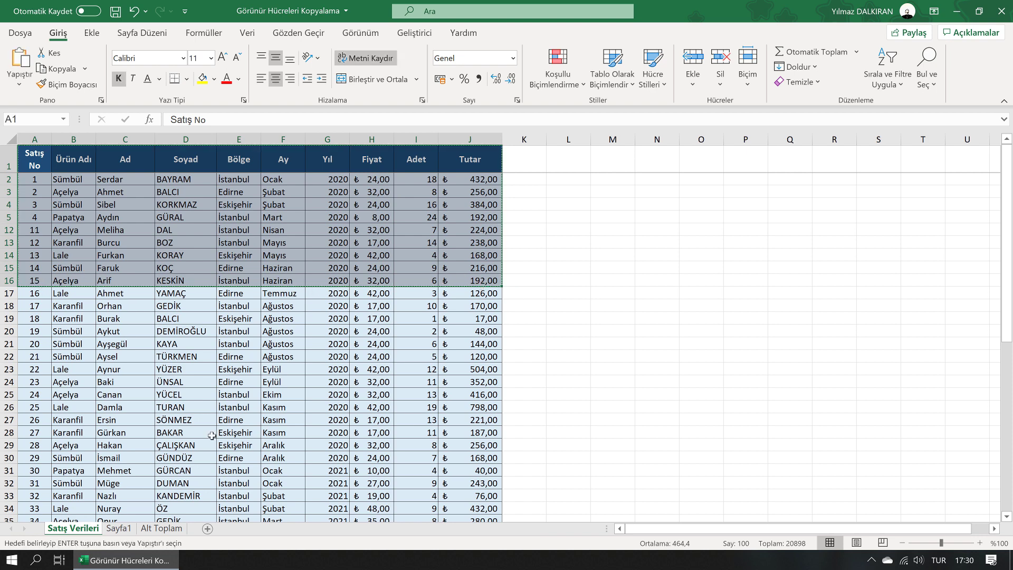
click(119, 529)
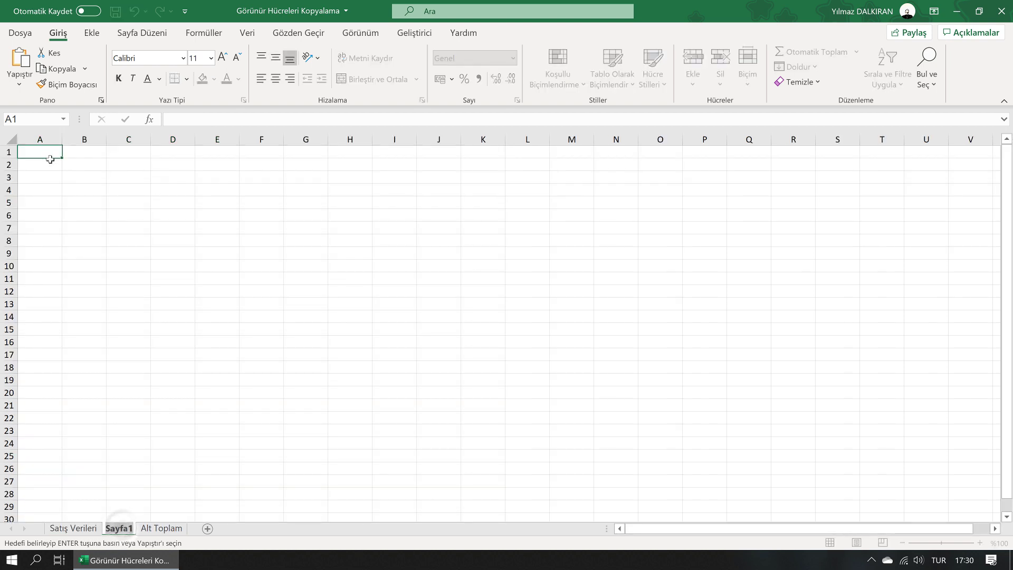
key(ctrl+v)
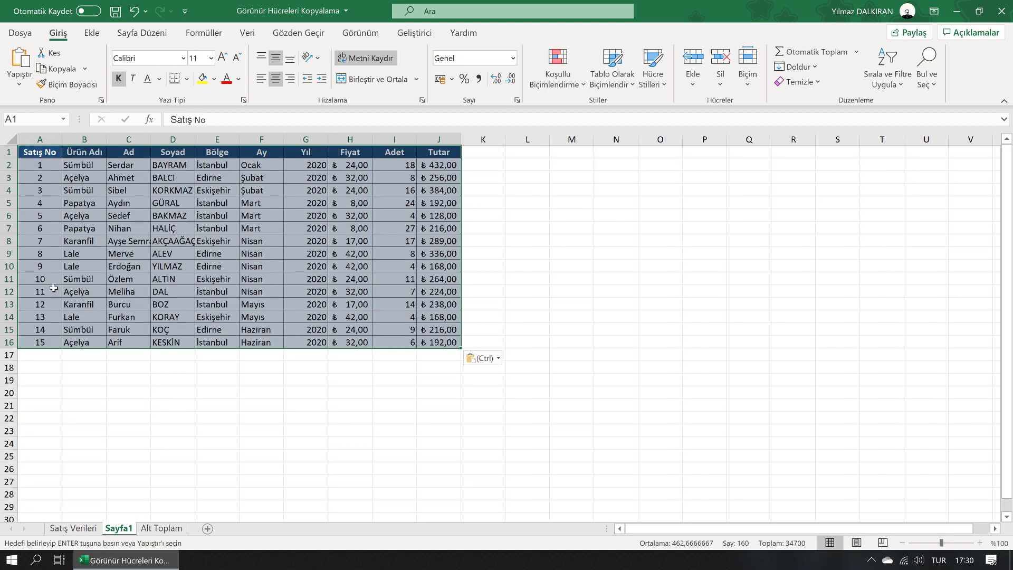
Check pasted rows 6 to 11 on Sayfa1 and undo the paste.
drag(47, 215, 443, 279)
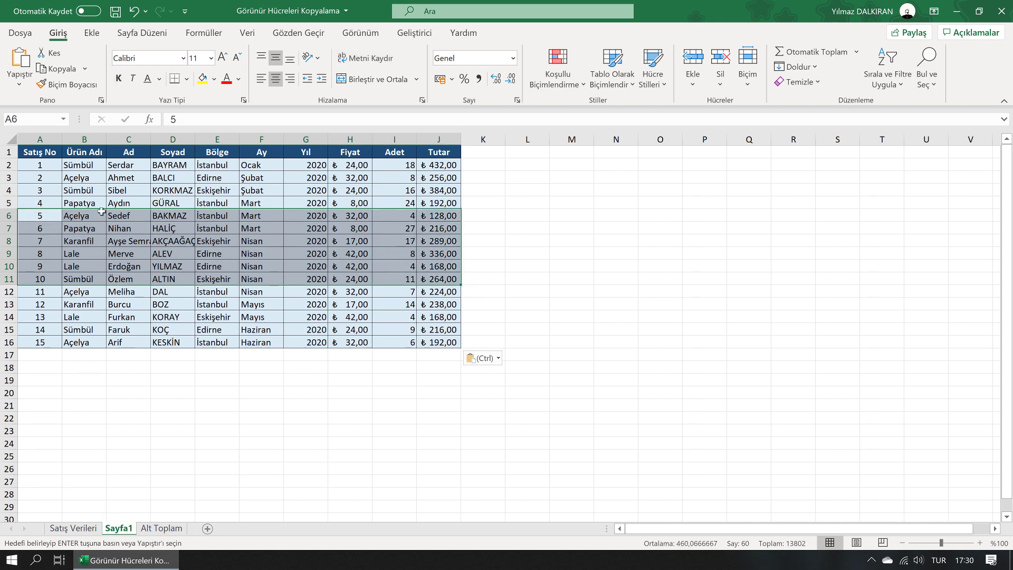
key(ctrl+z)
click(48, 155)
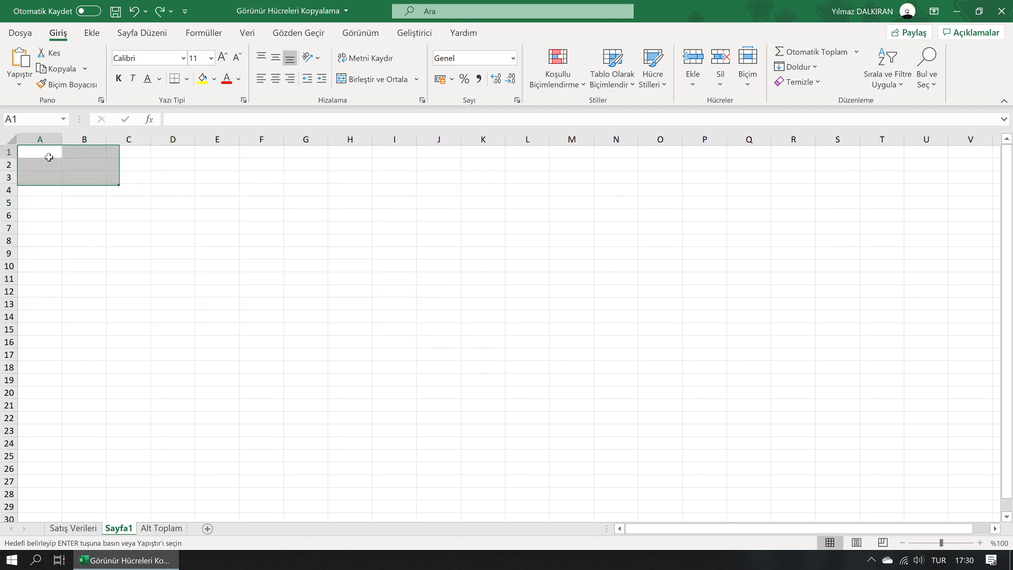
On Satış Verileri, select A1:J16 and restrict the selection to visible cells only (Yalnızca görünür hücreler) with Go To Special.
click(73, 528)
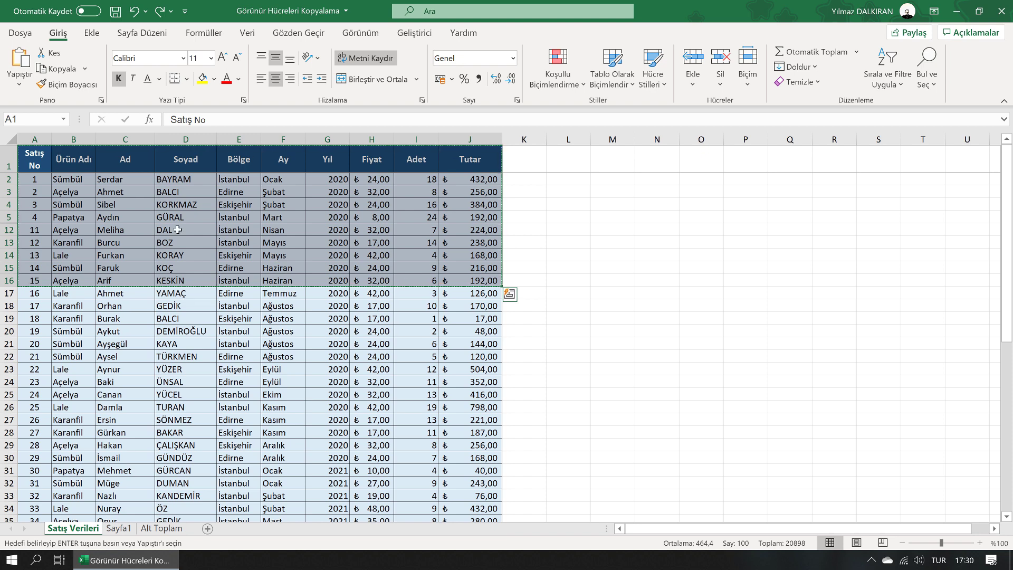
key(Escape)
click(34, 162)
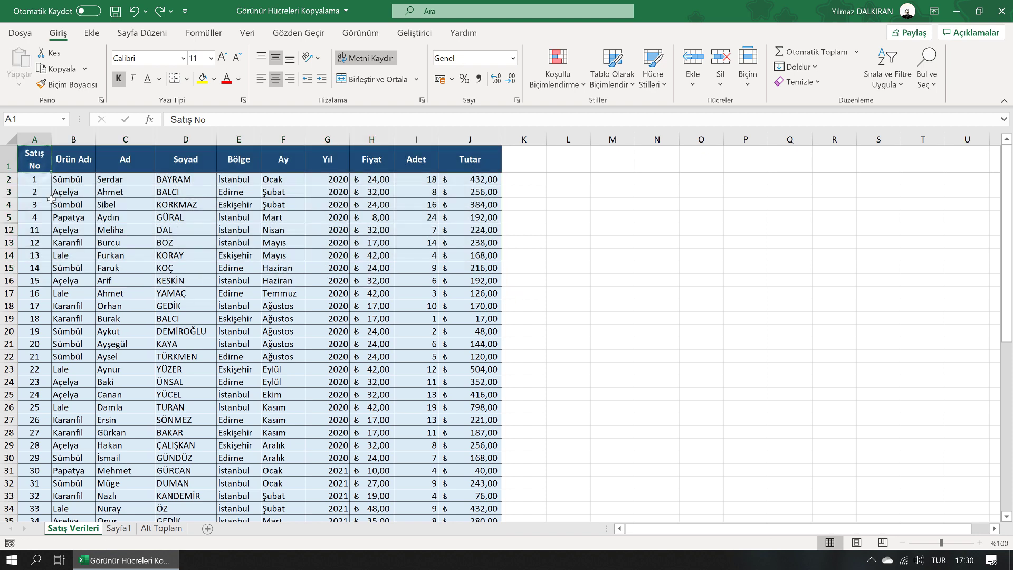
drag(34, 157, 461, 284)
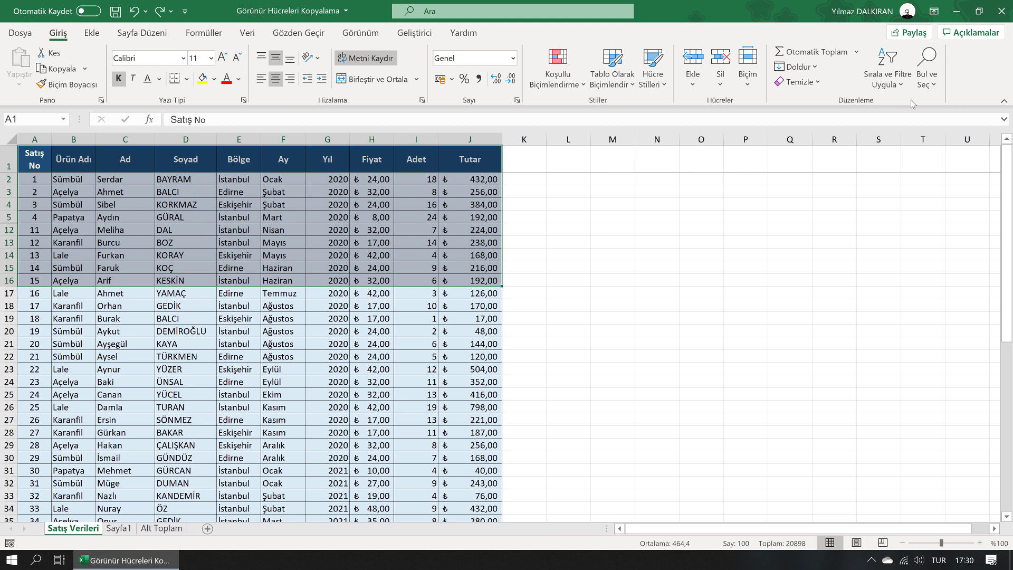
click(923, 89)
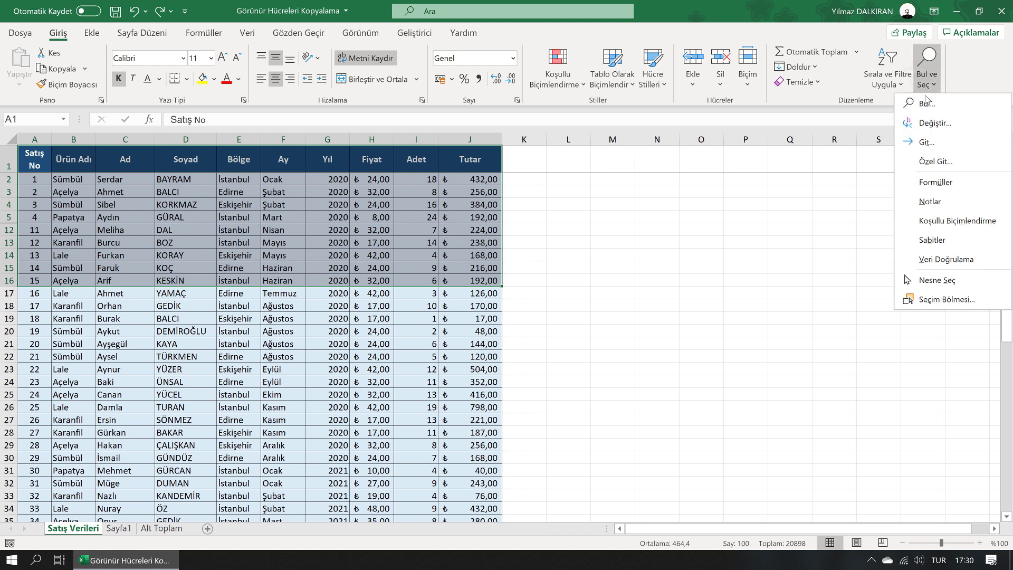
click(936, 162)
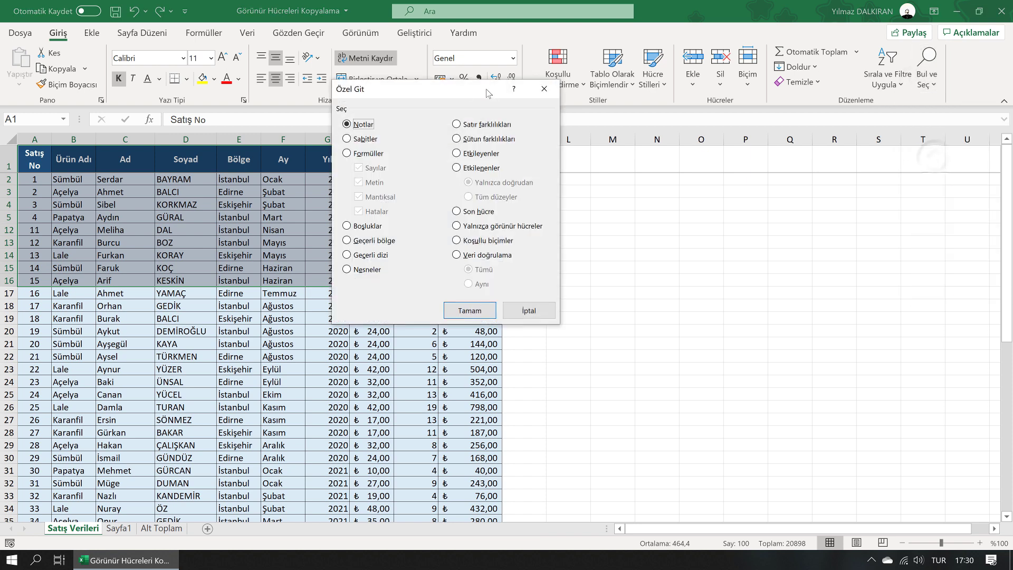
drag(483, 98, 636, 187)
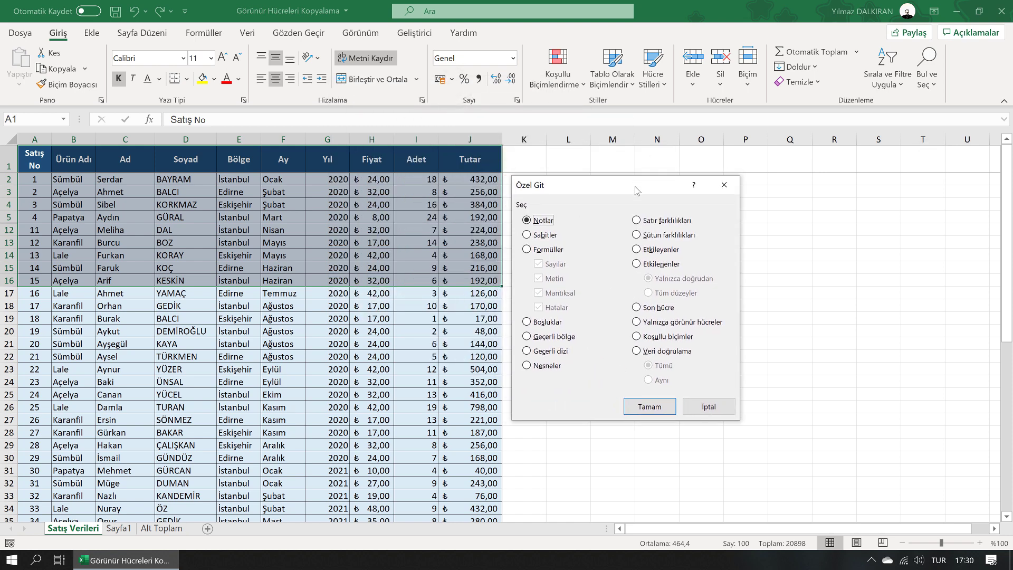
click(668, 323)
click(647, 407)
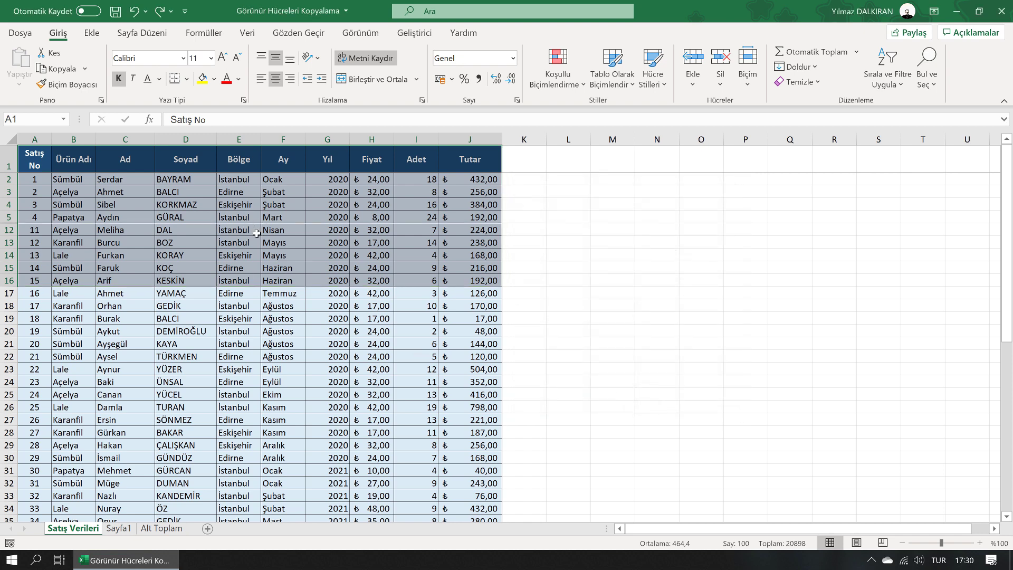
Copy the selected visible cells and paste them at A1 of Sayfa1.
key(ctrl+c)
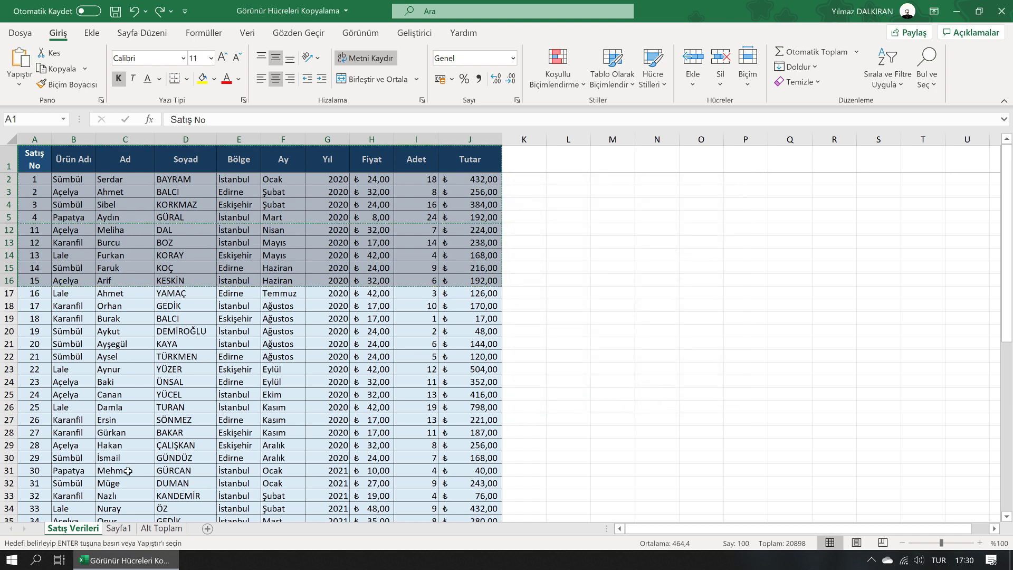
click(117, 529)
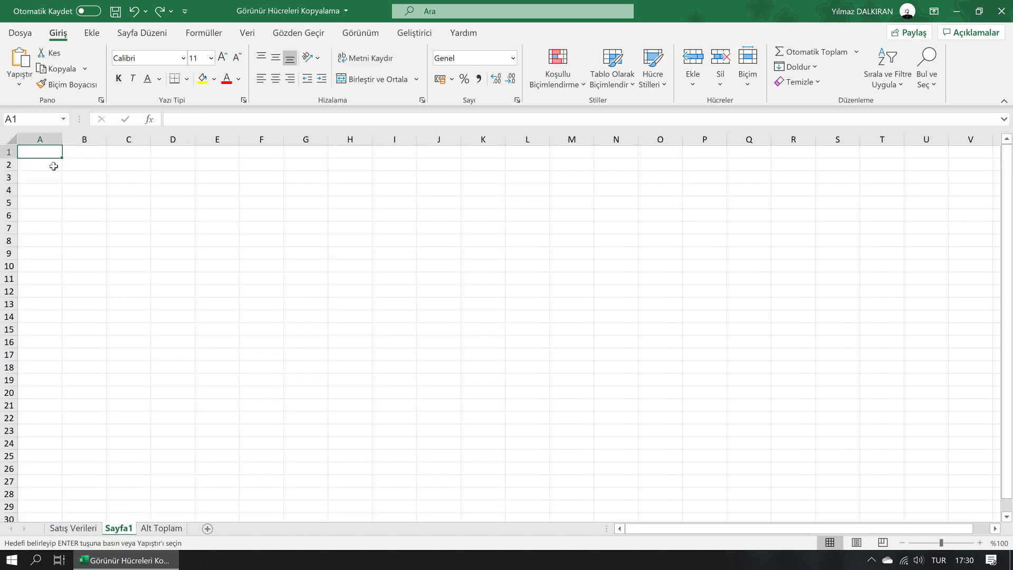
key(ctrl+v)
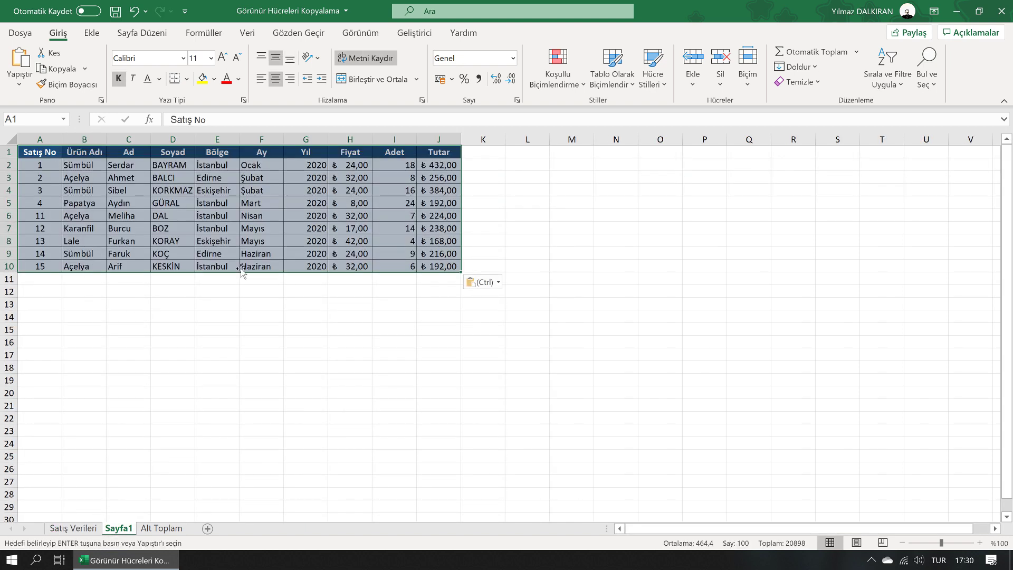
click(245, 315)
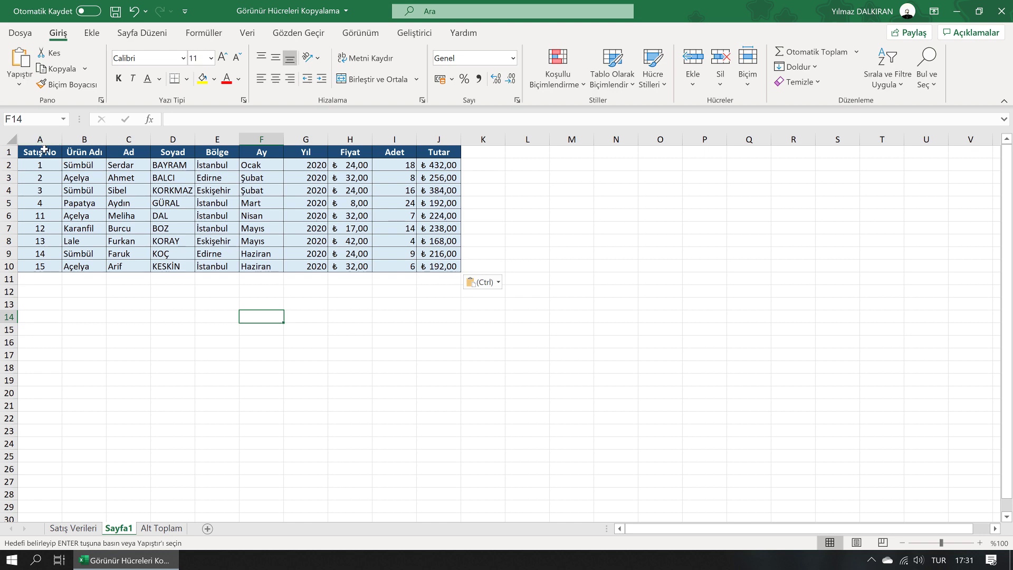
Expand the Alt Toplam outline to level 3 to view the detail rows, then collapse it to level 2.
click(87, 528)
click(163, 528)
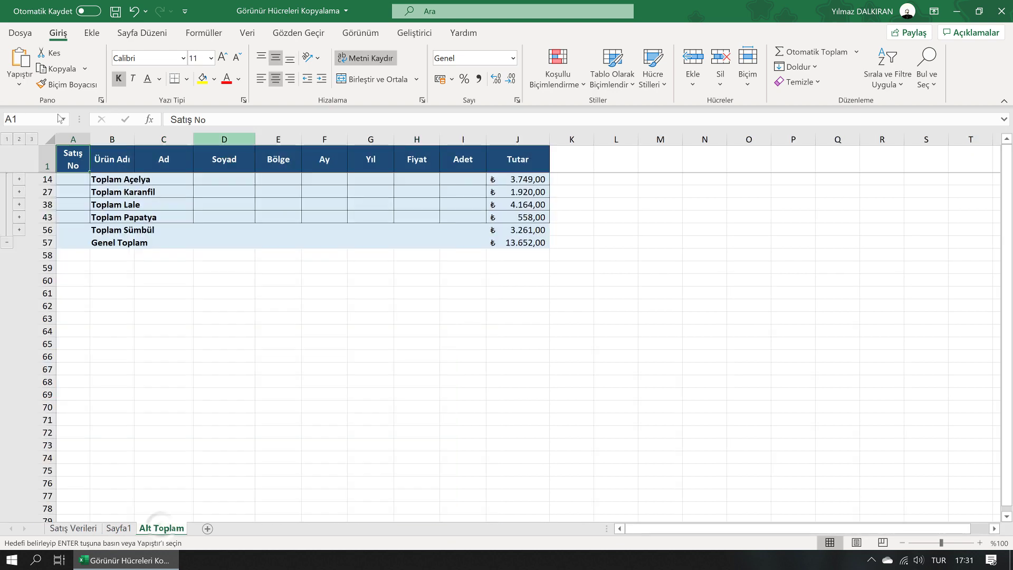
click(31, 139)
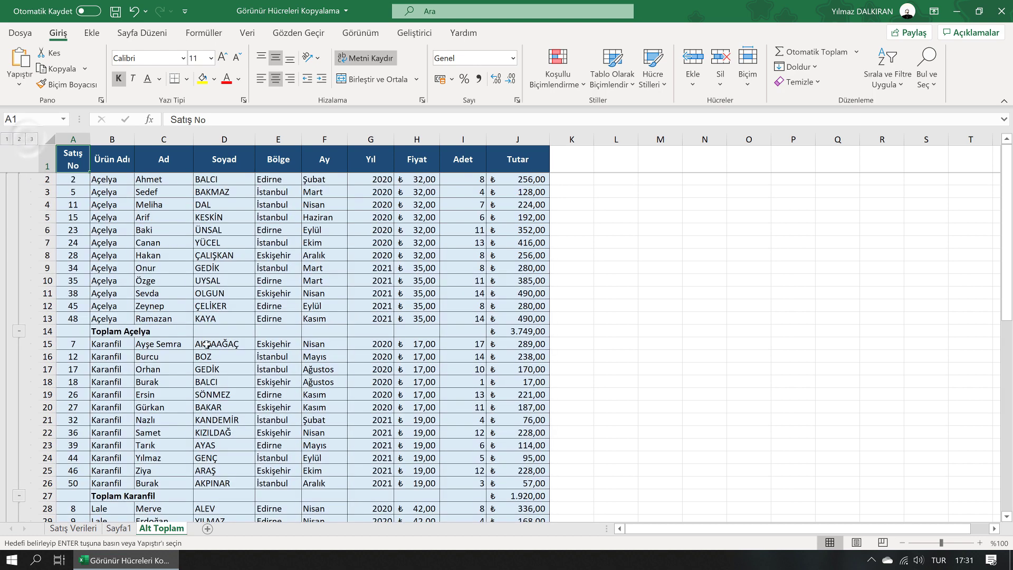
click(19, 139)
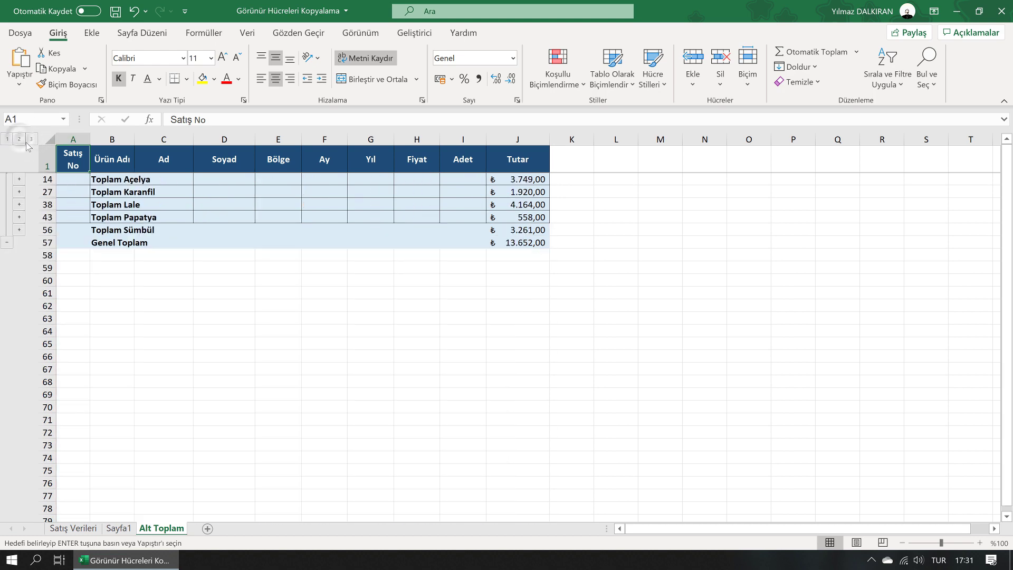
Add a new sheet, paste the Alt Toplam range A1:J57 there at A1 with an ordinary copy, and autofit column J.
click(207, 528)
click(161, 528)
drag(73, 159, 514, 240)
key(ctrl+c)
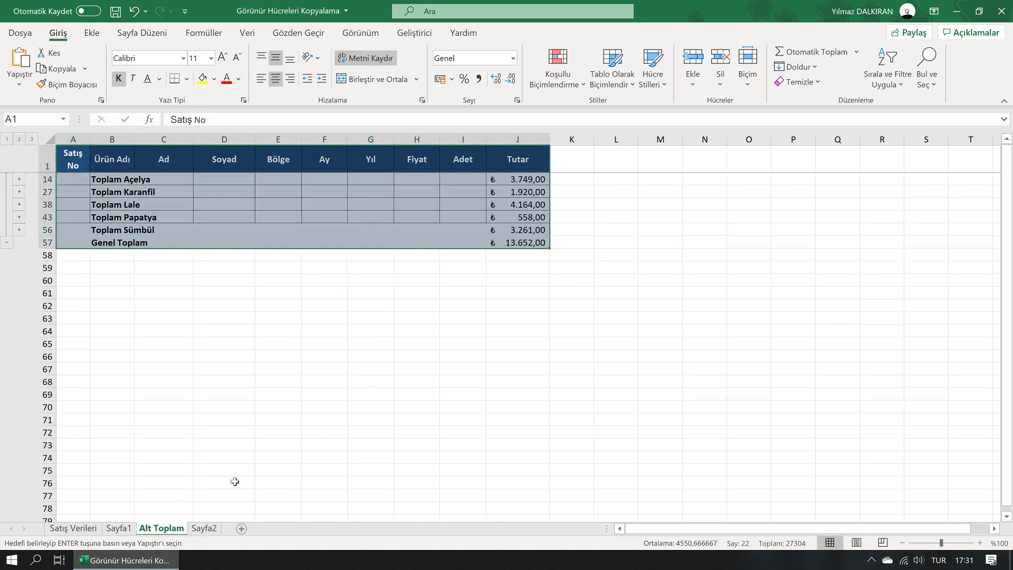
click(204, 529)
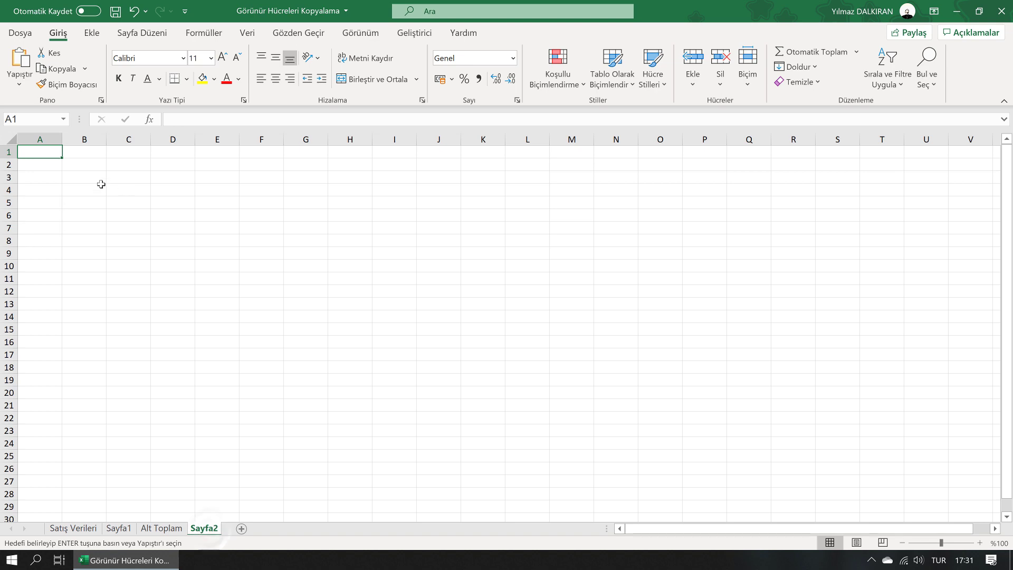
key(ctrl+v)
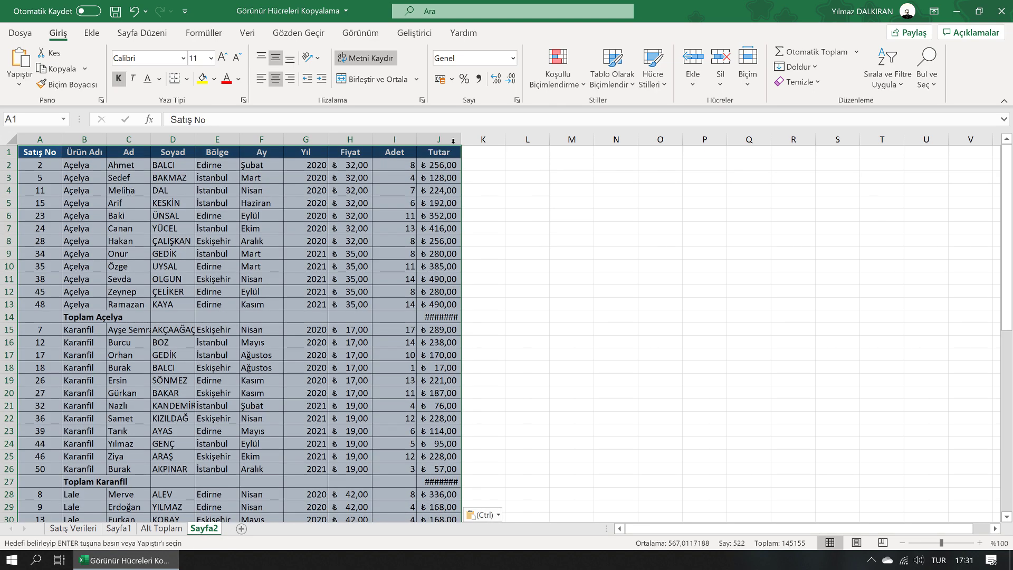
double_click(461, 140)
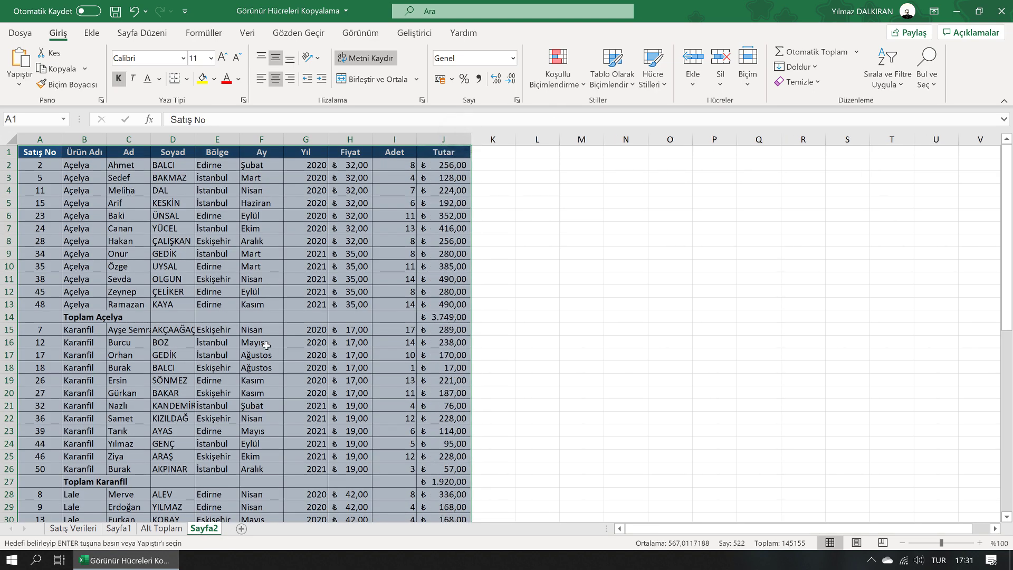
Undo the column J autofit and the paste on Sayfa2, and save the workbook.
key(ctrl+z)
key(ctrl+z)
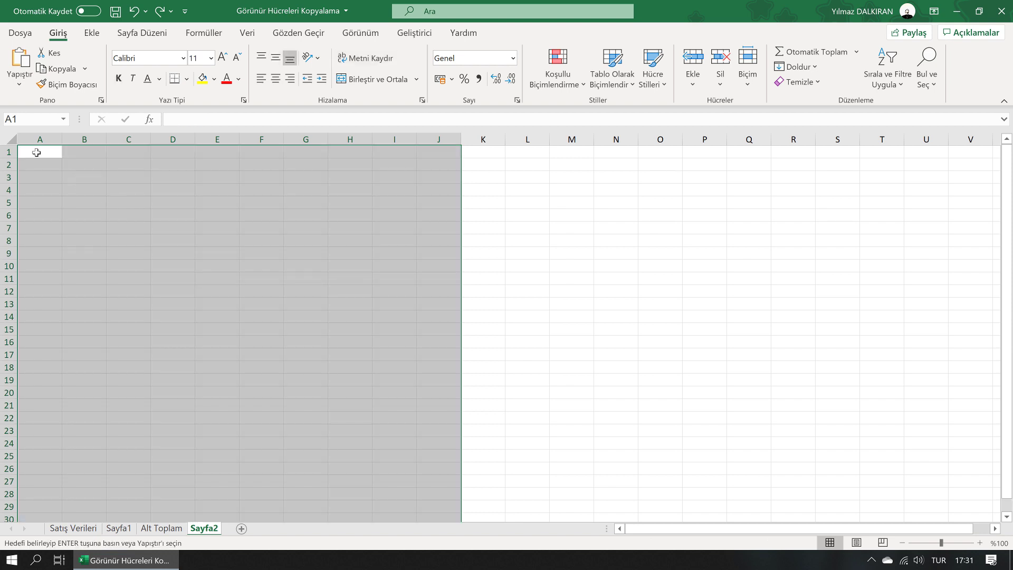
key(ctrl+s)
On Alt Toplam, select A1:J57 and restrict the selection to visible cells only (Yalnızca görünür hücreler) with Go To Special.
click(166, 528)
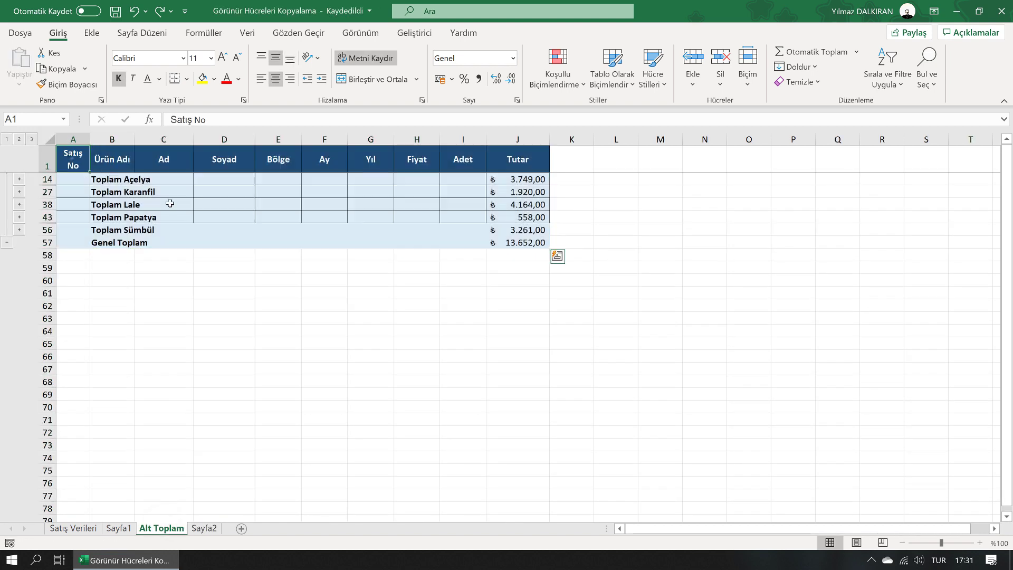
drag(71, 155, 546, 242)
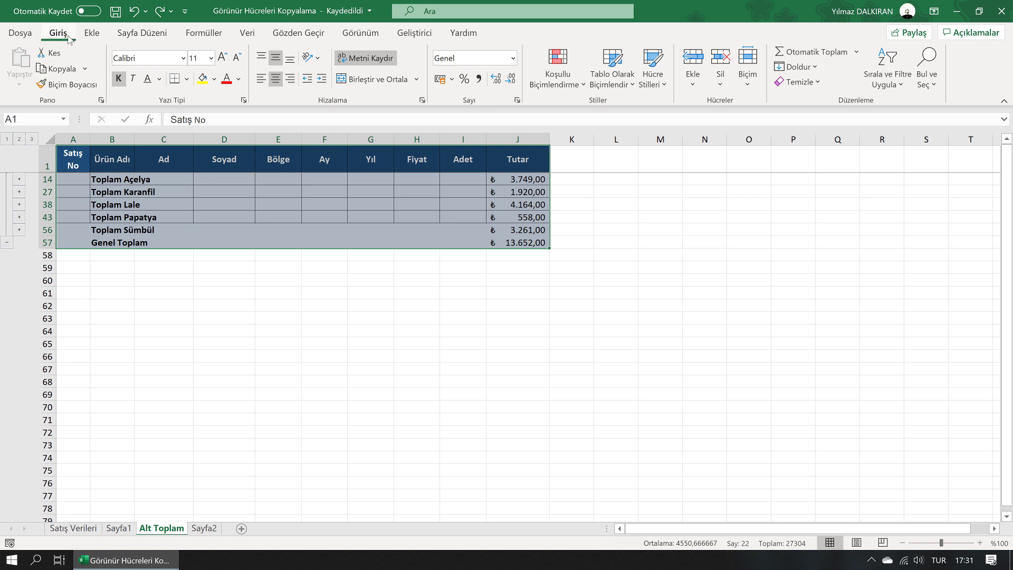
click(927, 74)
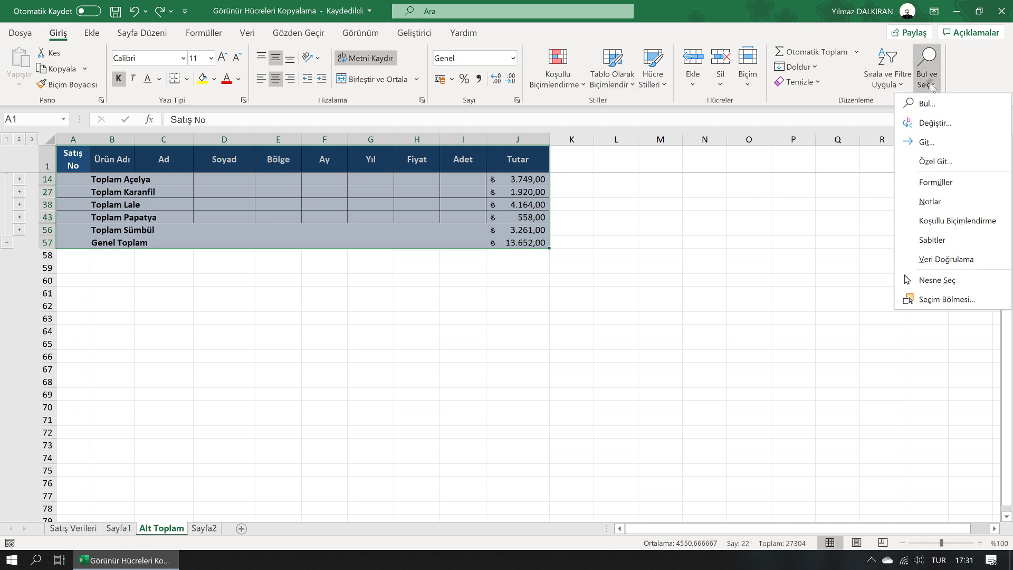
click(926, 162)
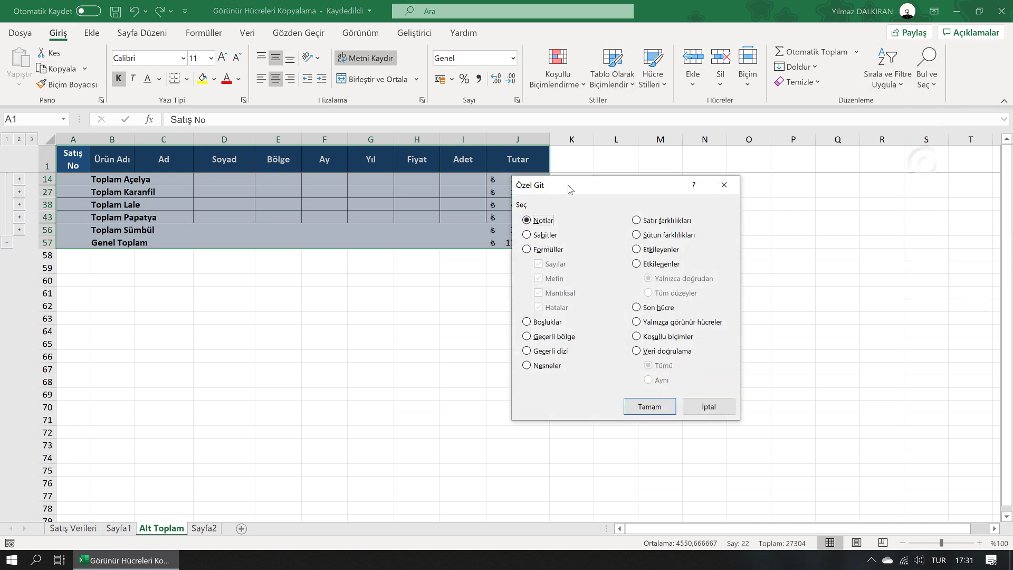
click(710, 321)
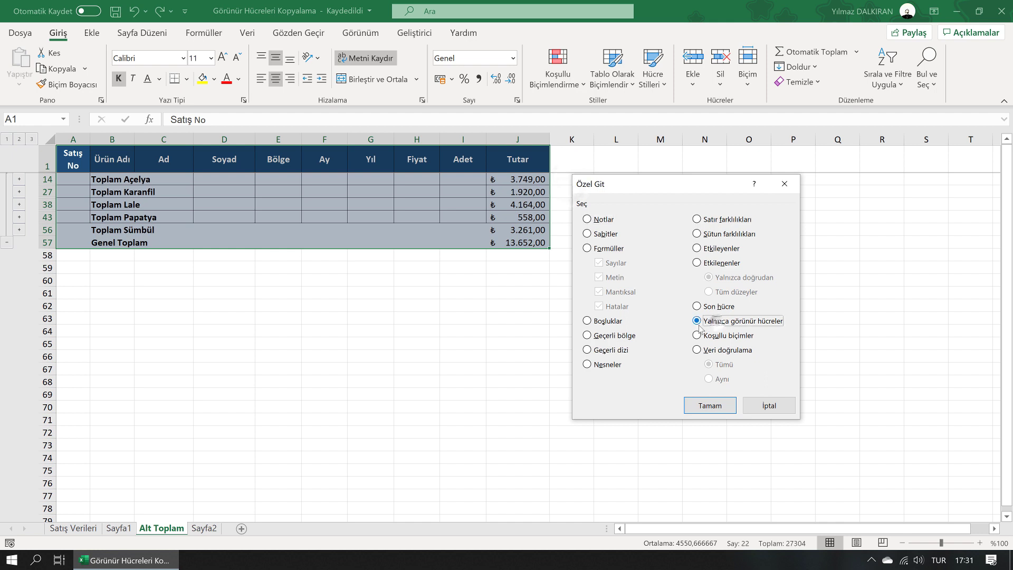
click(707, 406)
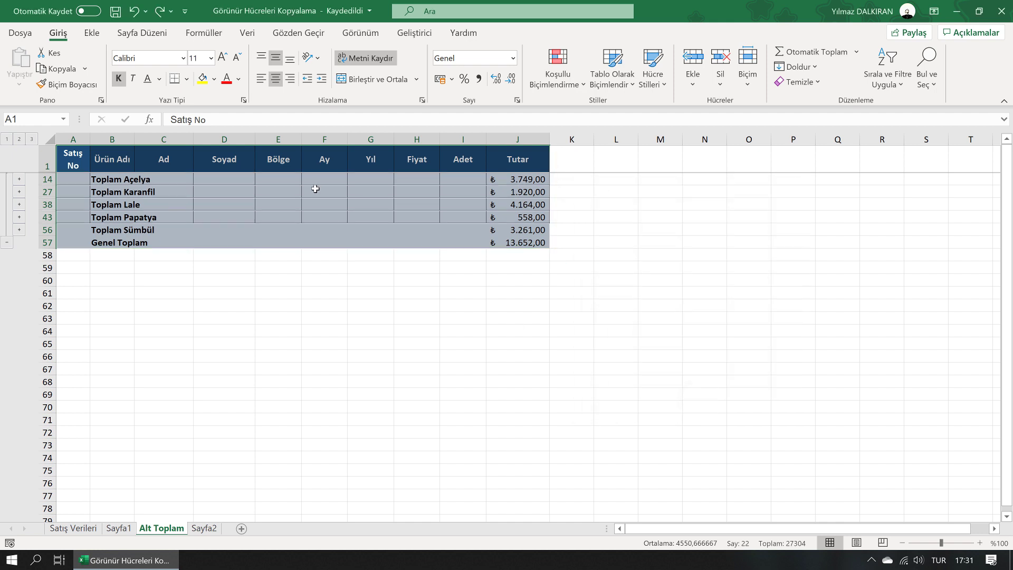
Copy the visible subtotal rows to A1 of Sayfa2 and autofit the Tutar column.
key(ctrl+c)
click(204, 528)
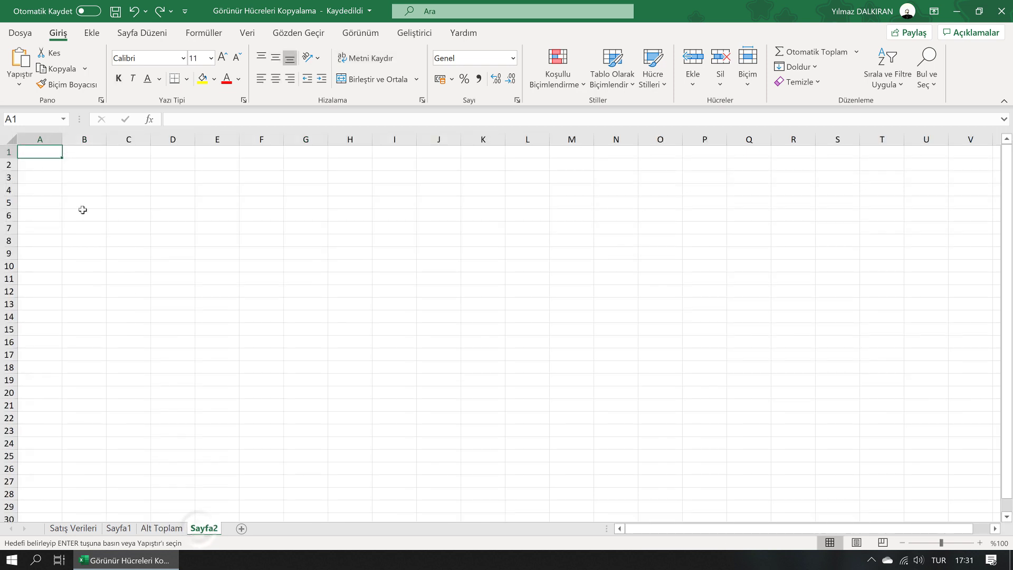
key(ctrl+v)
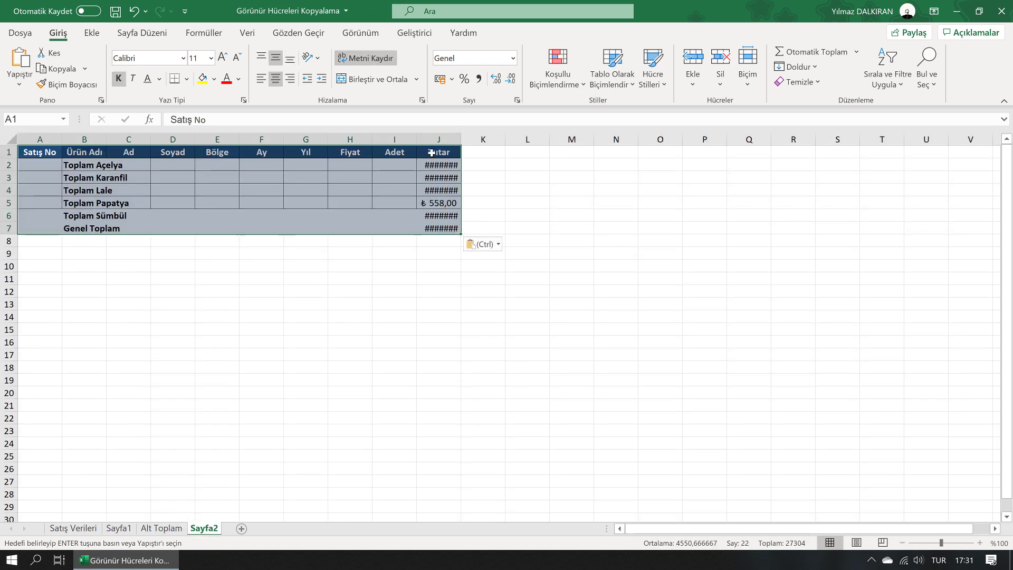
double_click(461, 138)
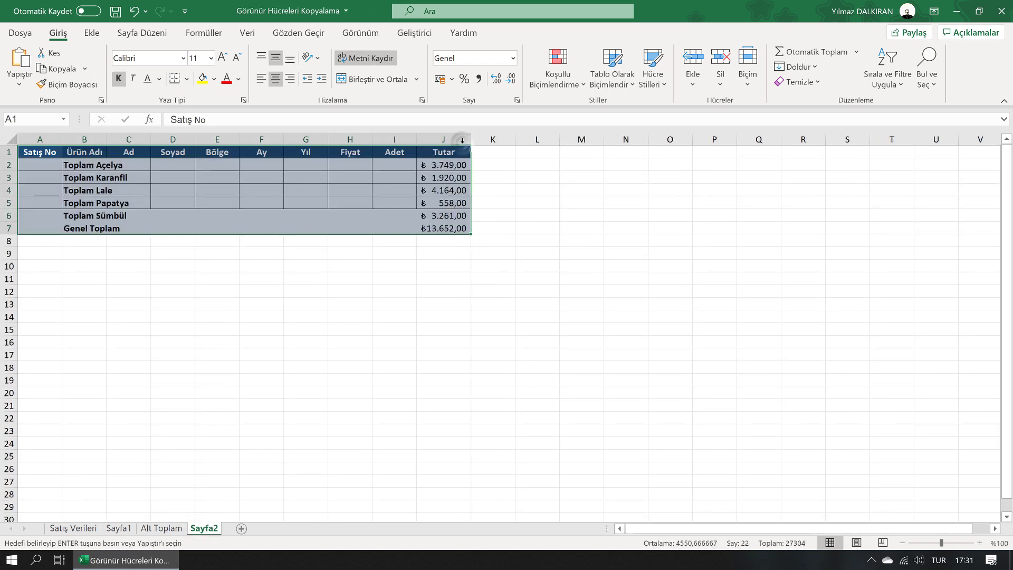
click(149, 284)
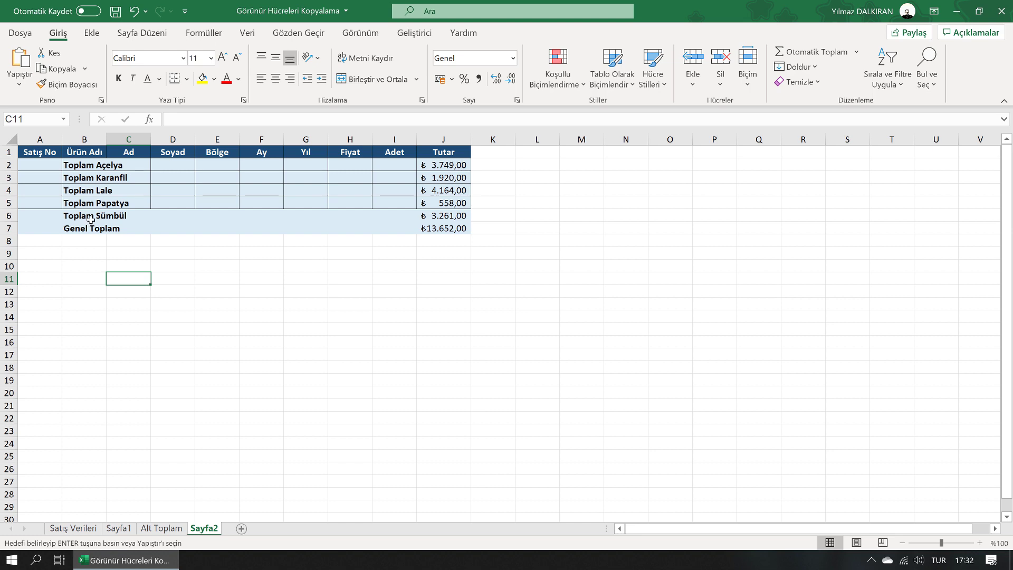
Open the Quick Access Toolbar customization with all available commands (Tüm Komutlar) listed.
click(185, 12)
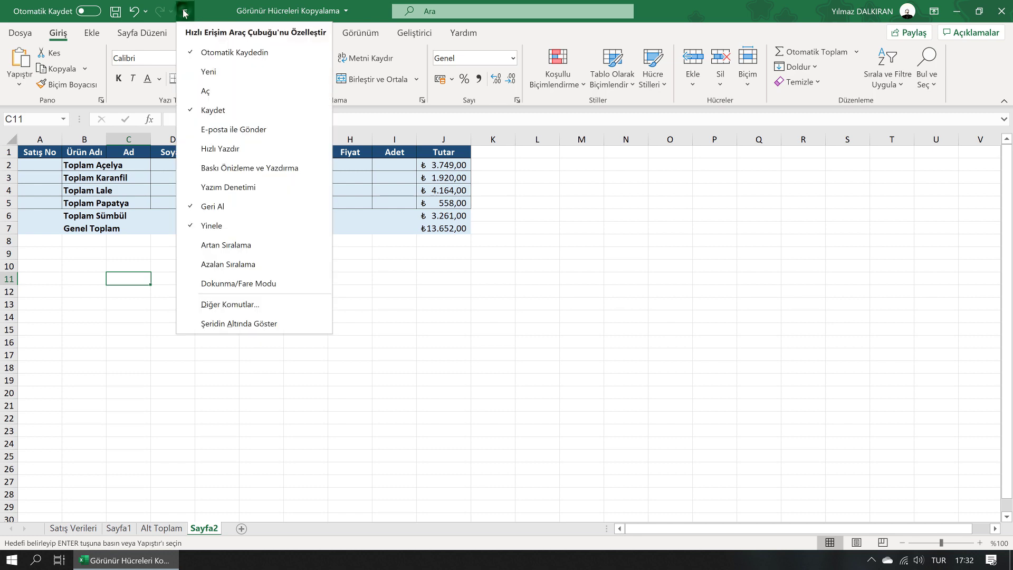
click(211, 304)
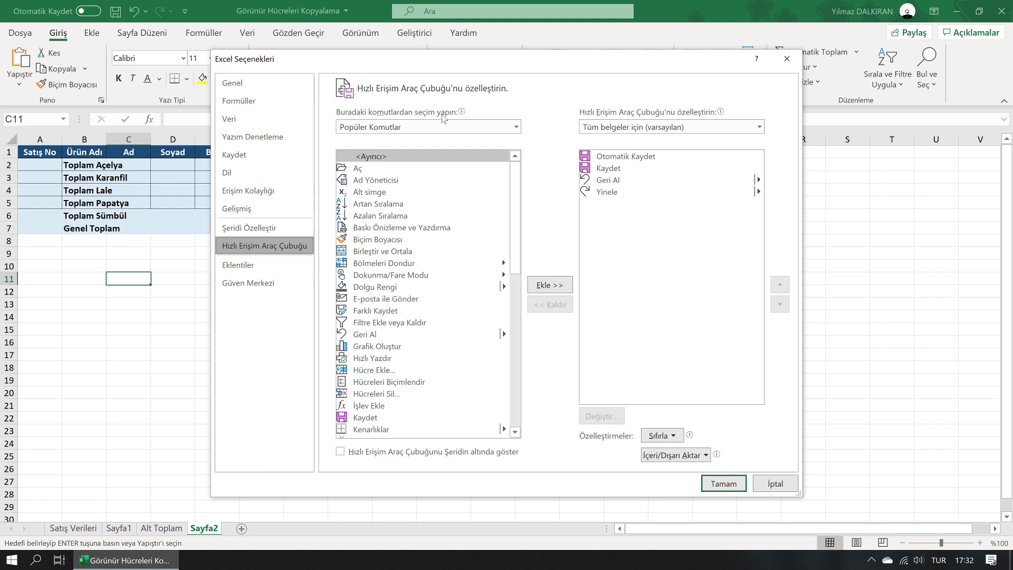
click(516, 126)
click(388, 165)
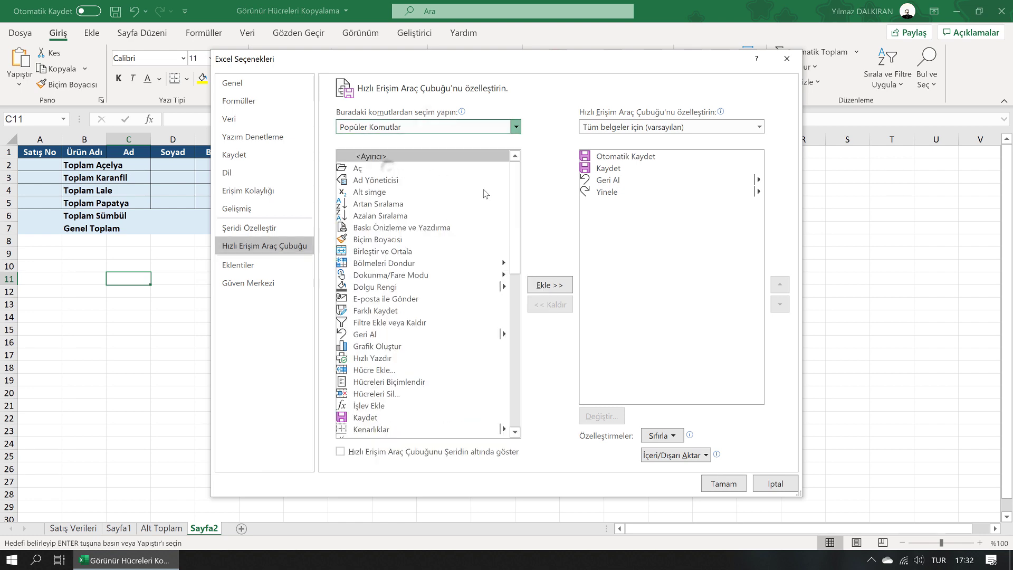
Find the Görünür Hücreleri Seç command, add it to the Quick Access Toolbar and apply the change.
drag(517, 169, 517, 256)
click(412, 288)
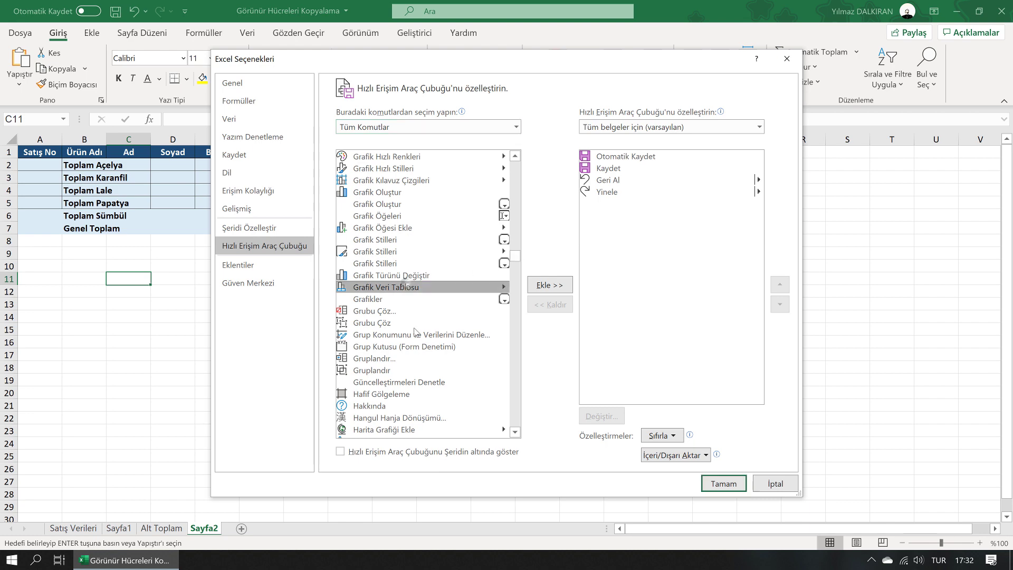
scroll(416, 333, down, 1)
scroll(386, 339, down, 1)
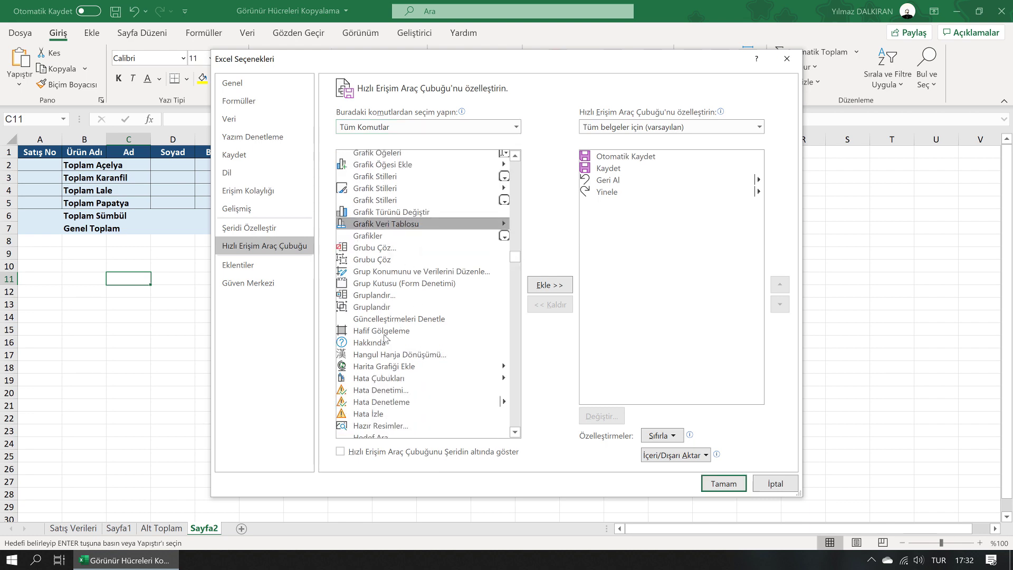
scroll(386, 338, up, 9)
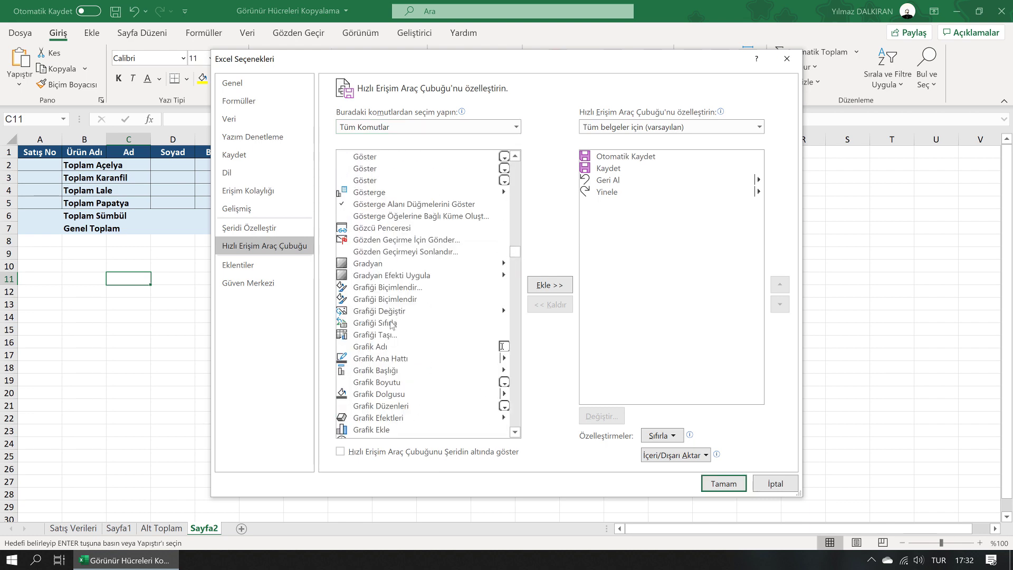
scroll(396, 285, up, 3)
click(390, 229)
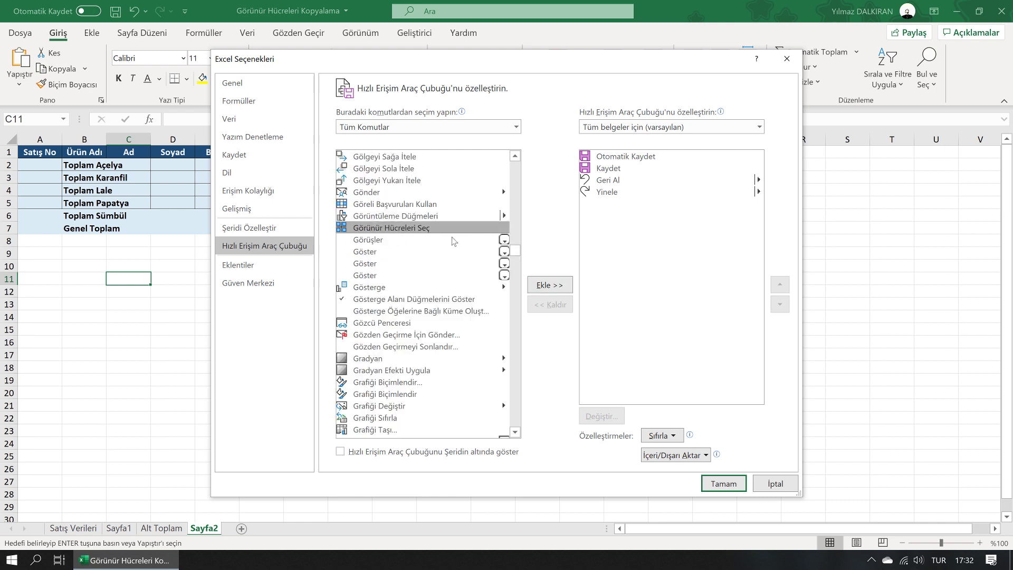
click(558, 286)
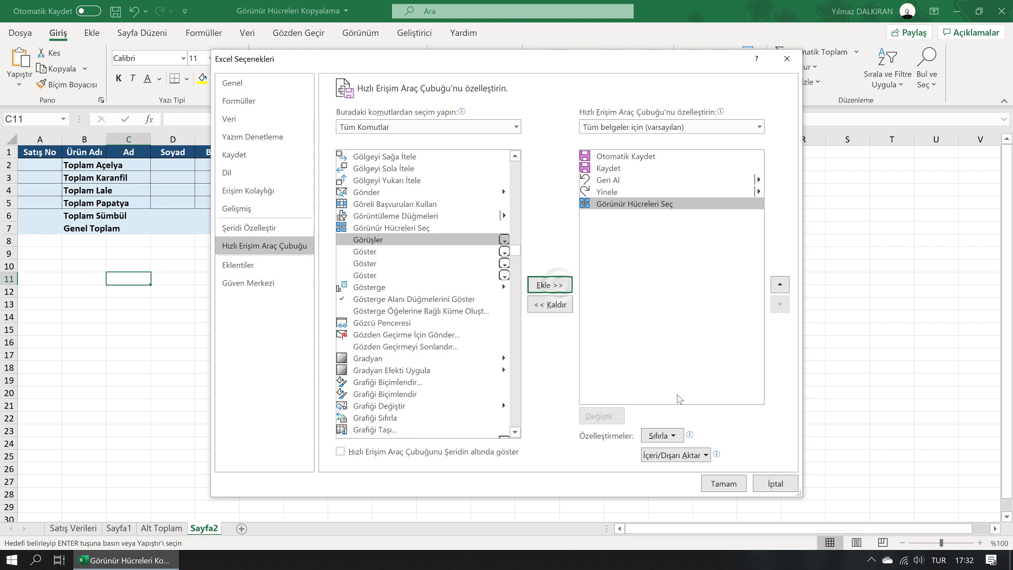
click(723, 483)
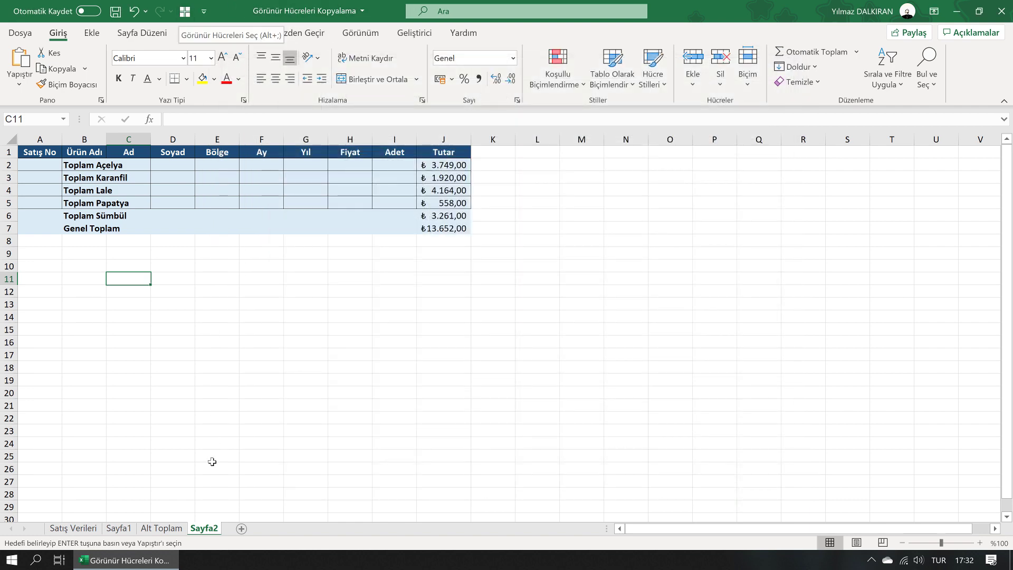
Add a new sheet, and on Alt Toplam limit the A1:J57 selection to visible cells with the Görünür Hücreleri Seç command.
click(243, 529)
click(161, 528)
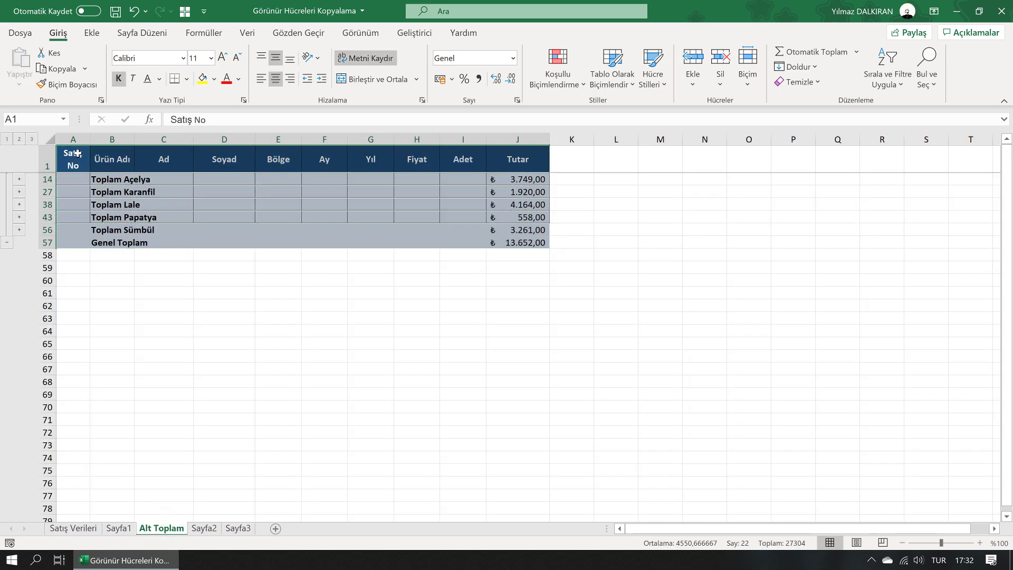
drag(86, 158, 529, 238)
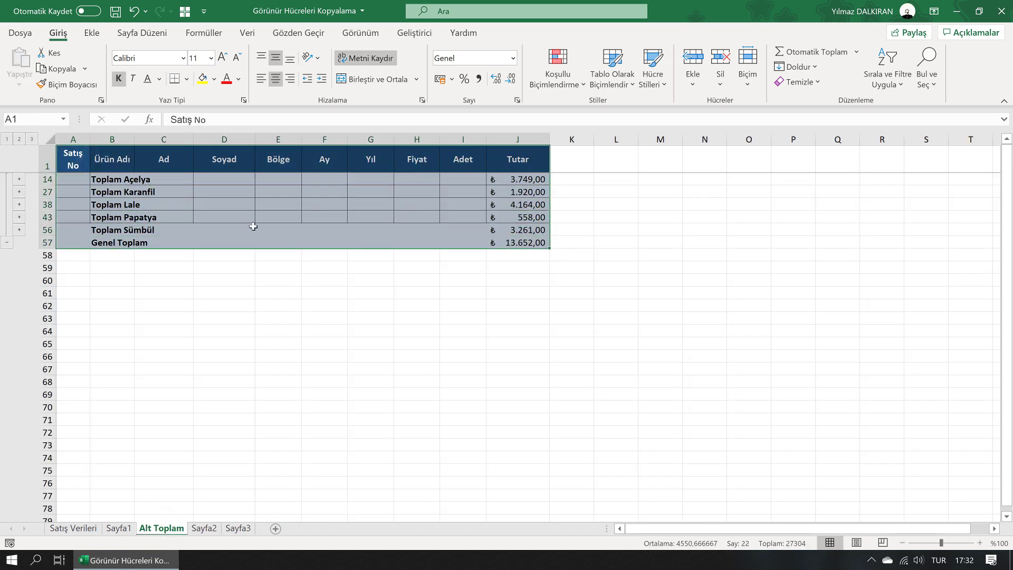
click(184, 13)
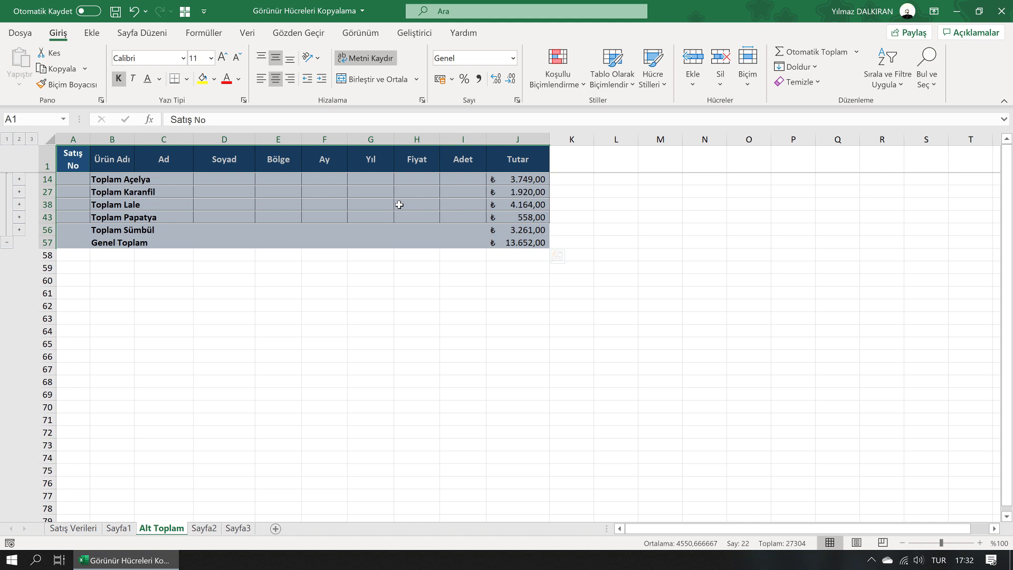
Copy the selected visible cells to A1 of Sayfa3 and autofit the Tutar column.
key(ctrl+c)
click(238, 528)
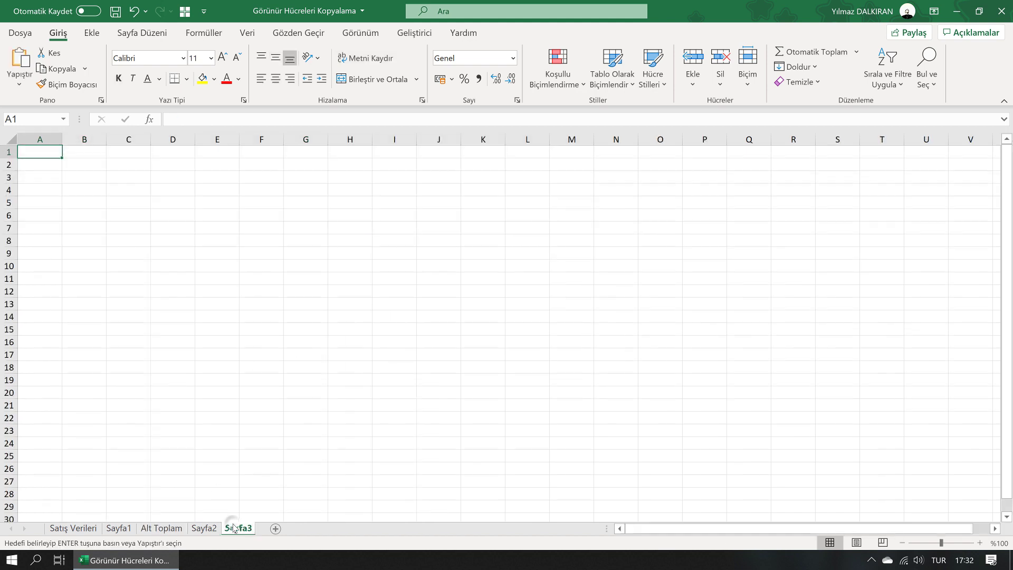
key(ctrl+v)
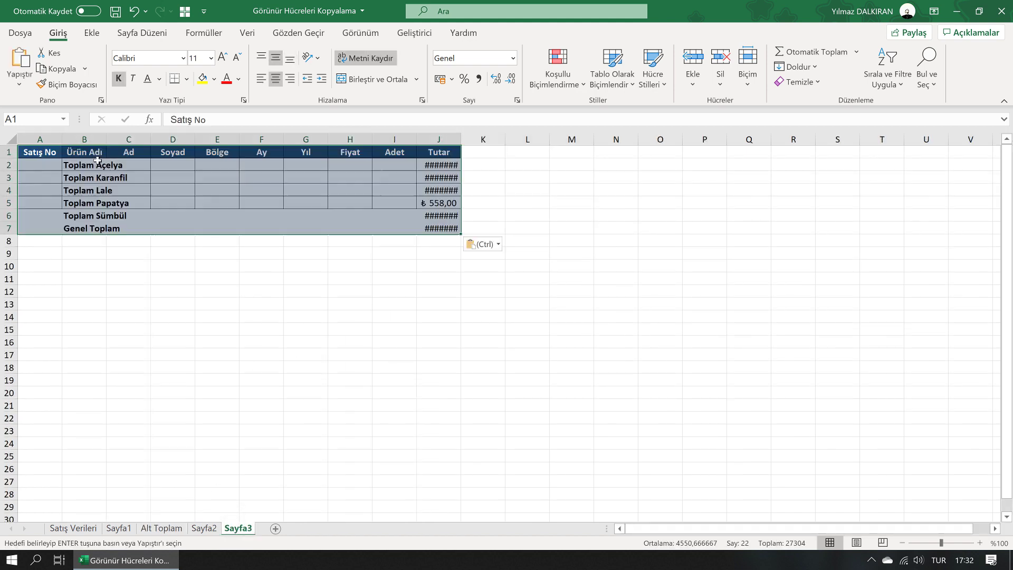
click(134, 255)
drag(462, 140, 471, 139)
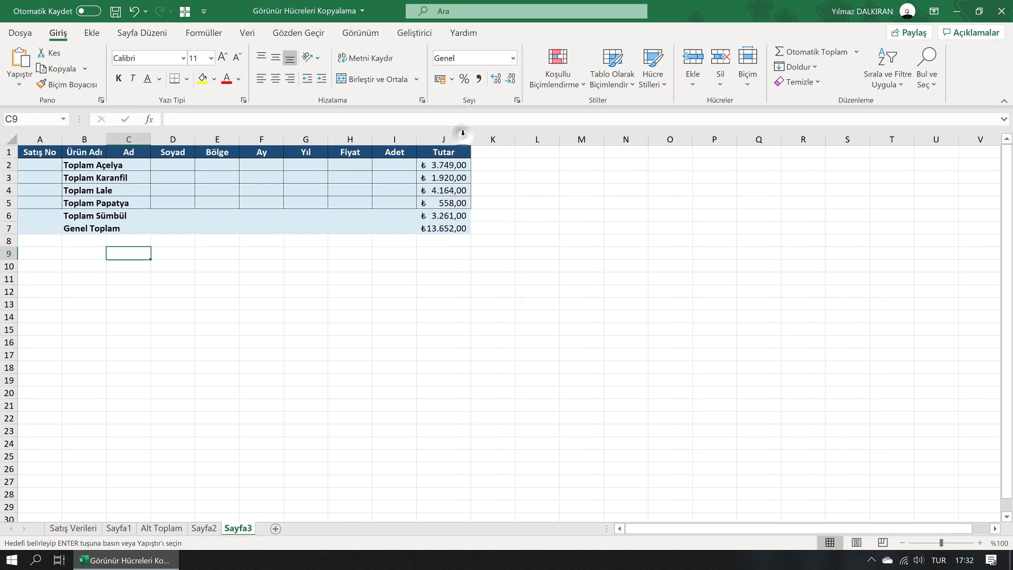
Add another new sheet, then select A1:J57 on Alt Toplam again and reduce the selection to its visible cells.
click(275, 528)
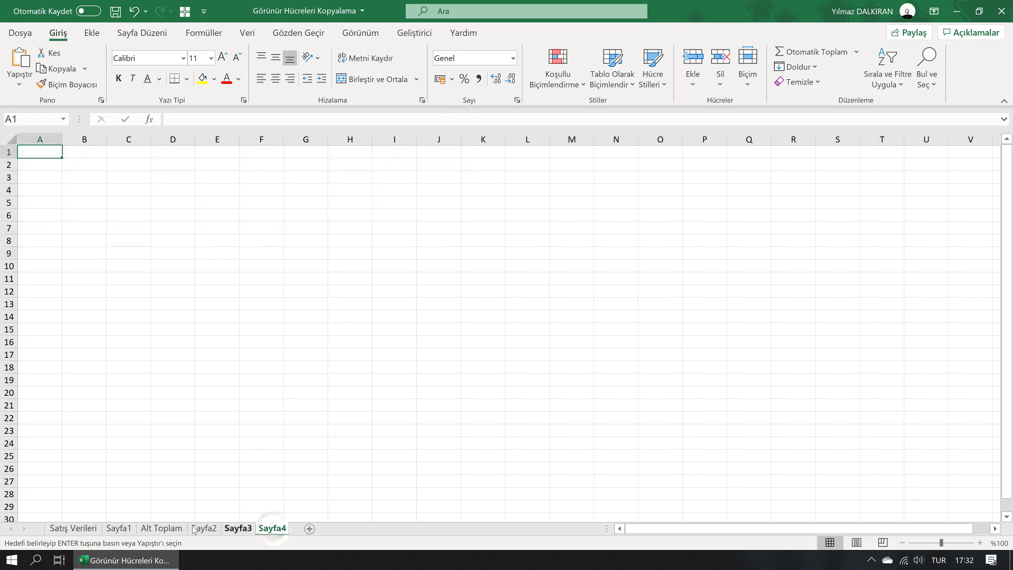
click(173, 528)
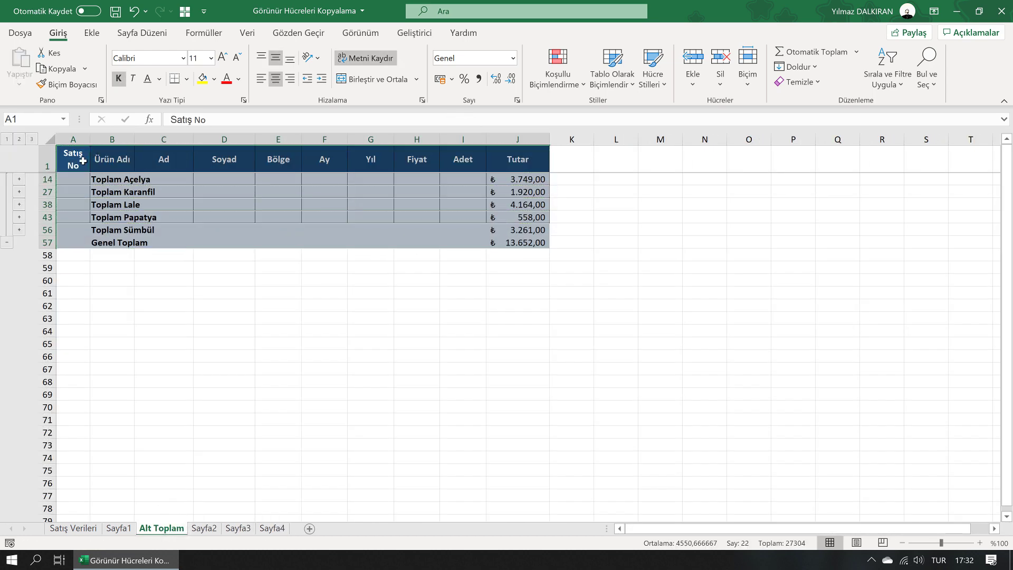
drag(77, 159, 540, 237)
key(alt+shift+semicolon)
Copy the visible subtotal cells to A1 of Sayfa4, autofit column J and select cell A1.
key(ctrl+c)
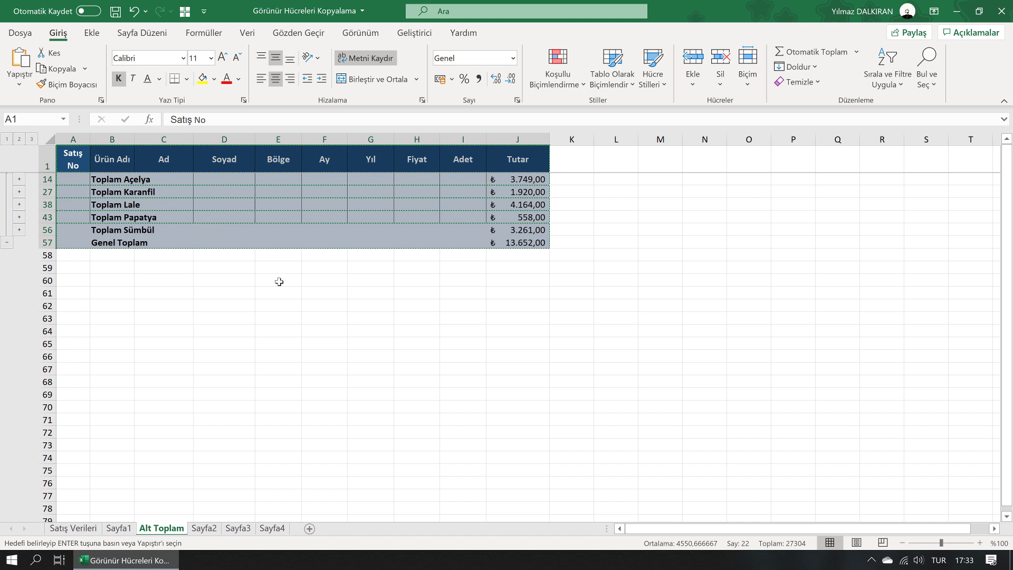
click(272, 528)
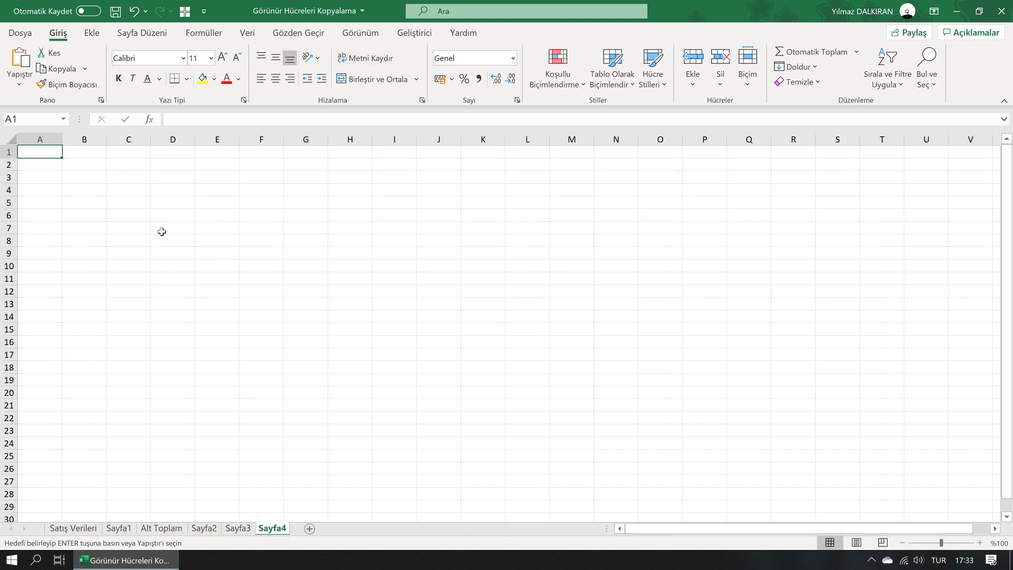
key(ctrl+v)
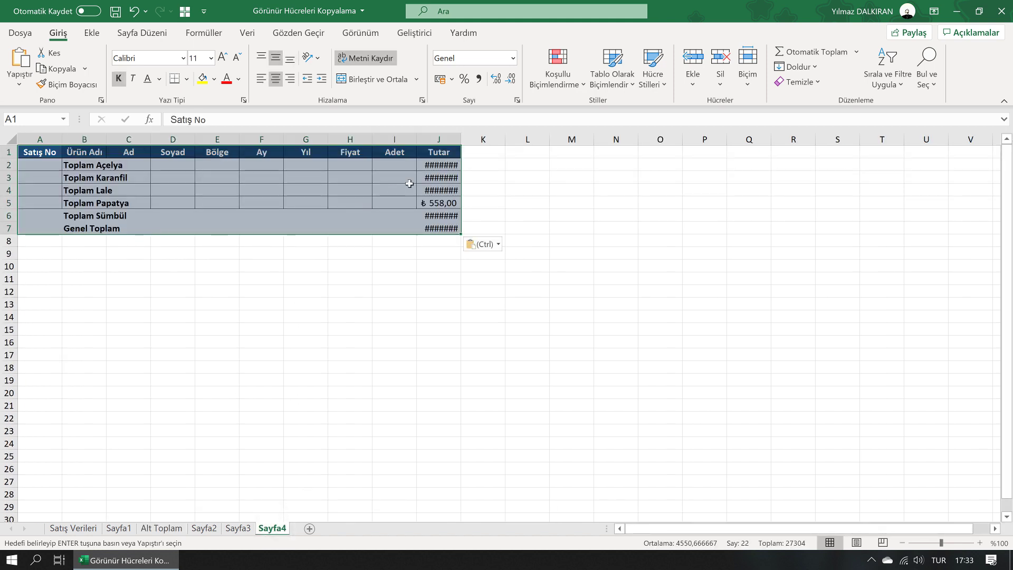
double_click(459, 135)
click(41, 155)
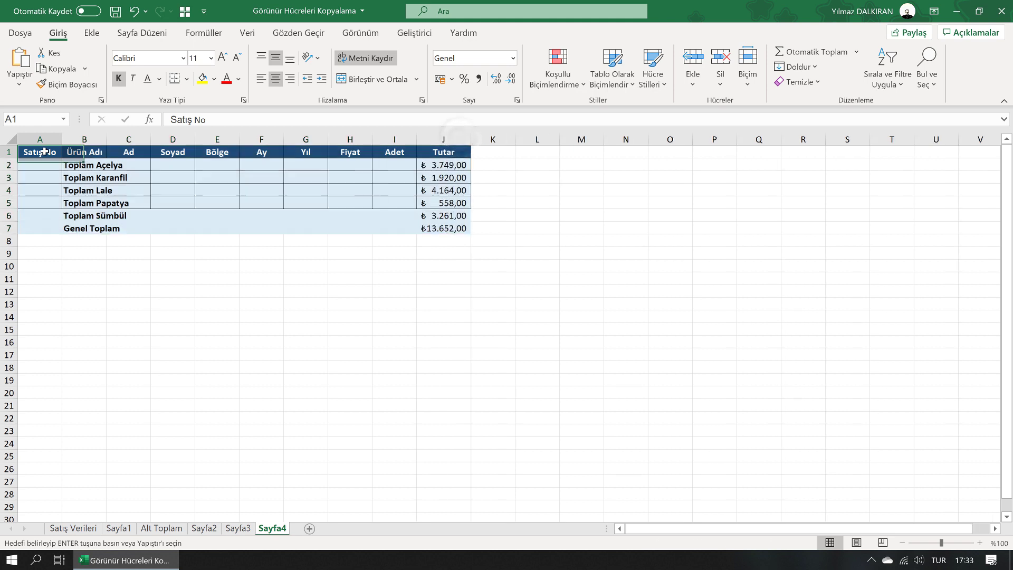